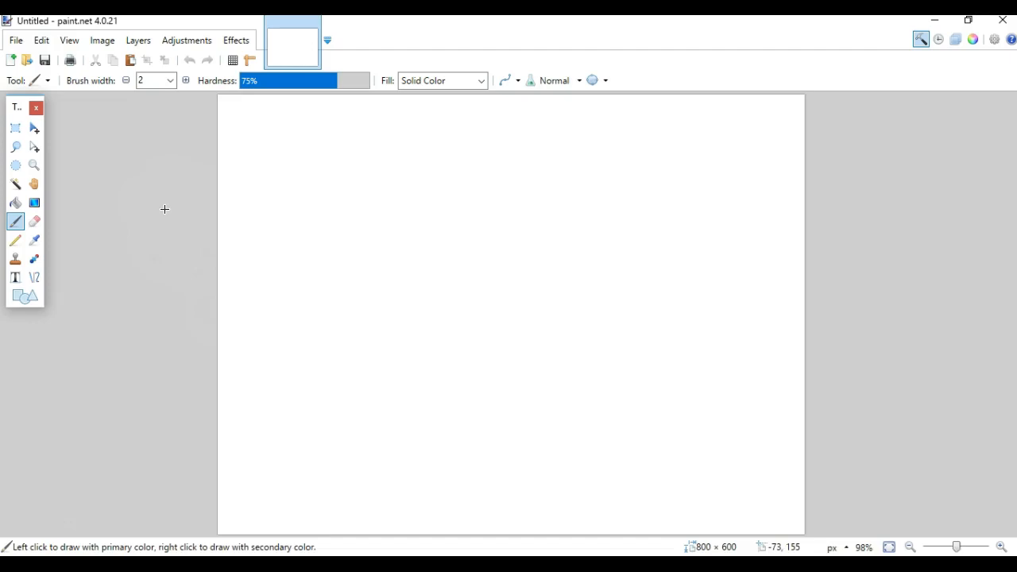
Switch to the iPiccy website in the browser and open its Designer.
click(551, 185)
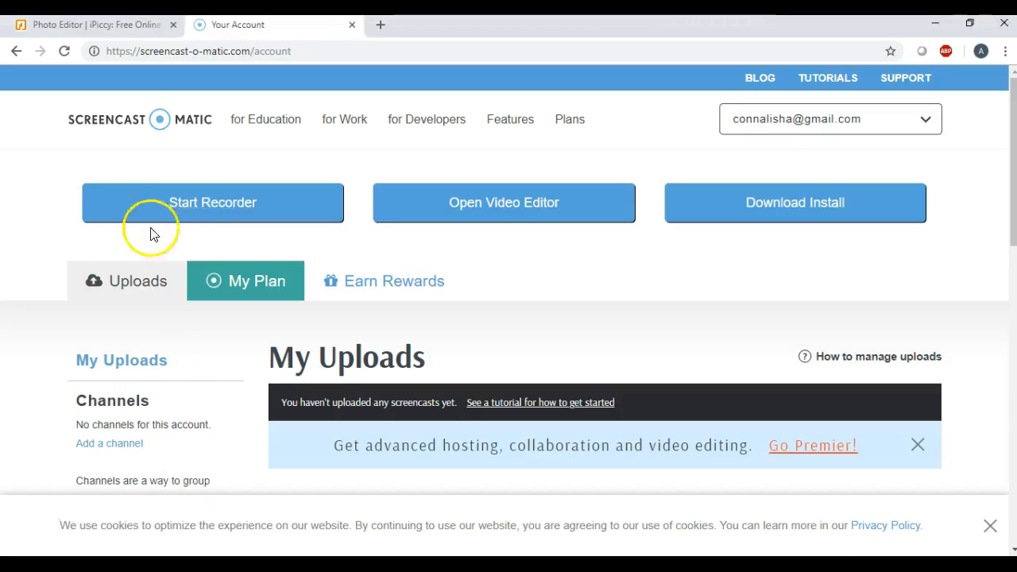
click(82, 24)
click(637, 258)
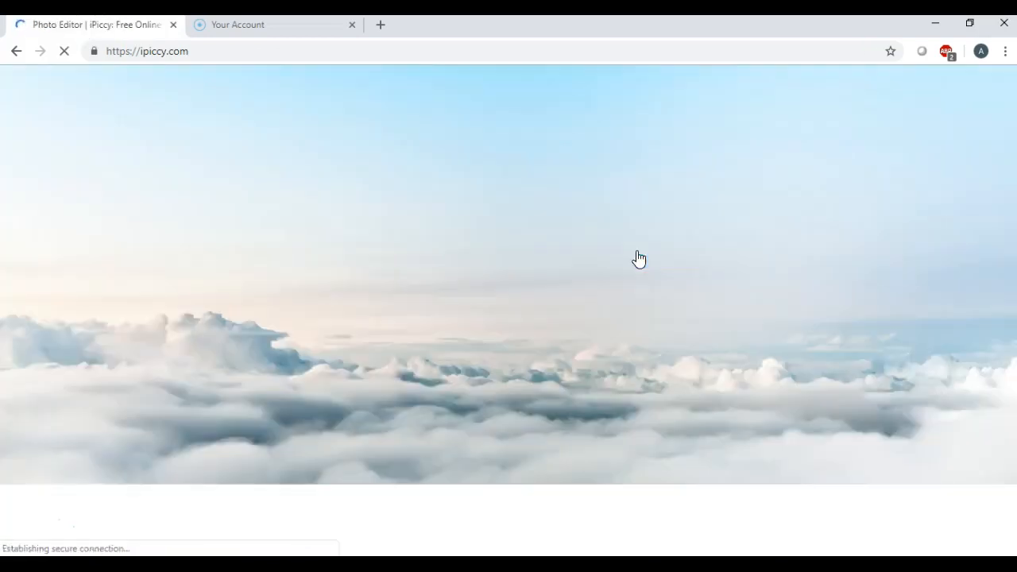
click(580, 238)
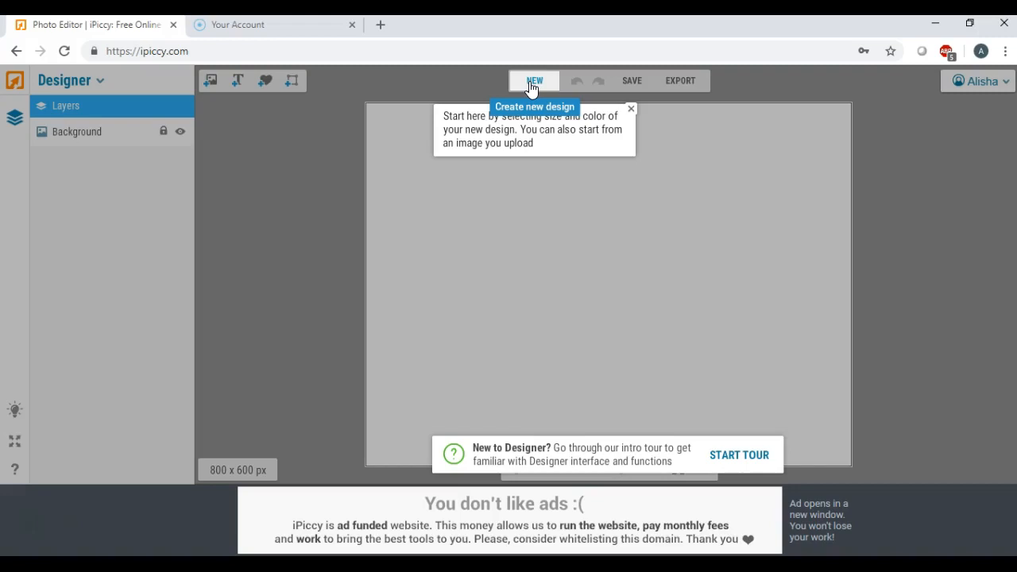
Start a new iPiccy design with a custom canvas size of 1500 x 1500 pixels.
click(531, 83)
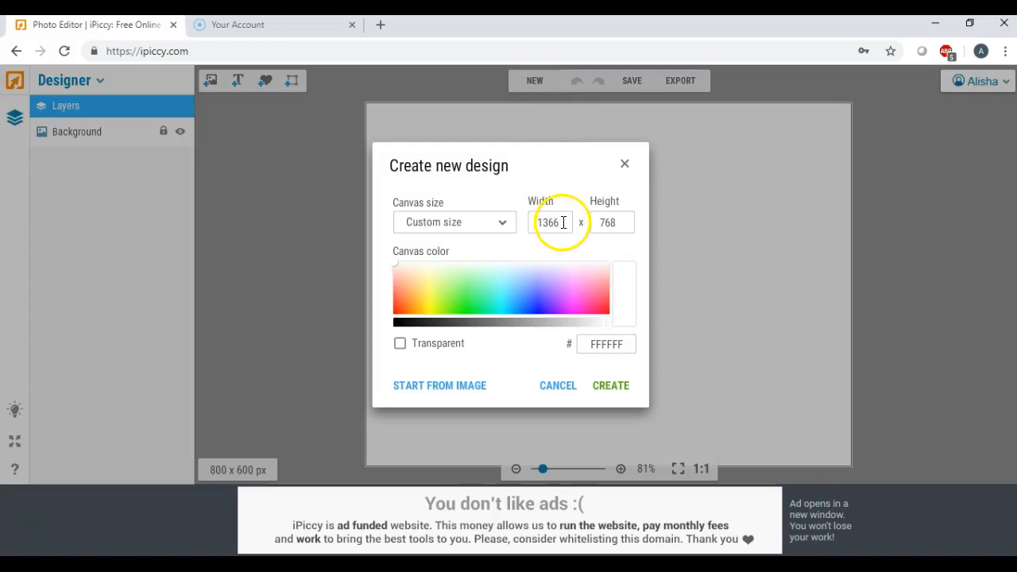
double_click(562, 222)
text(1500)
double_click(604, 222)
text(15)
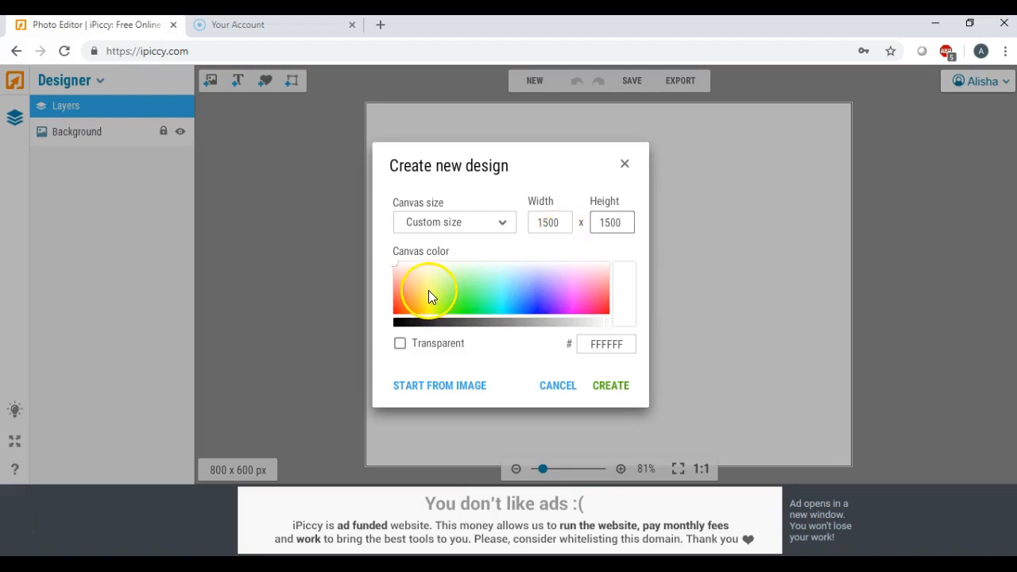
Set the canvas color to dark gold C69E1B and create the design.
drag(424, 290, 420, 305)
click(480, 324)
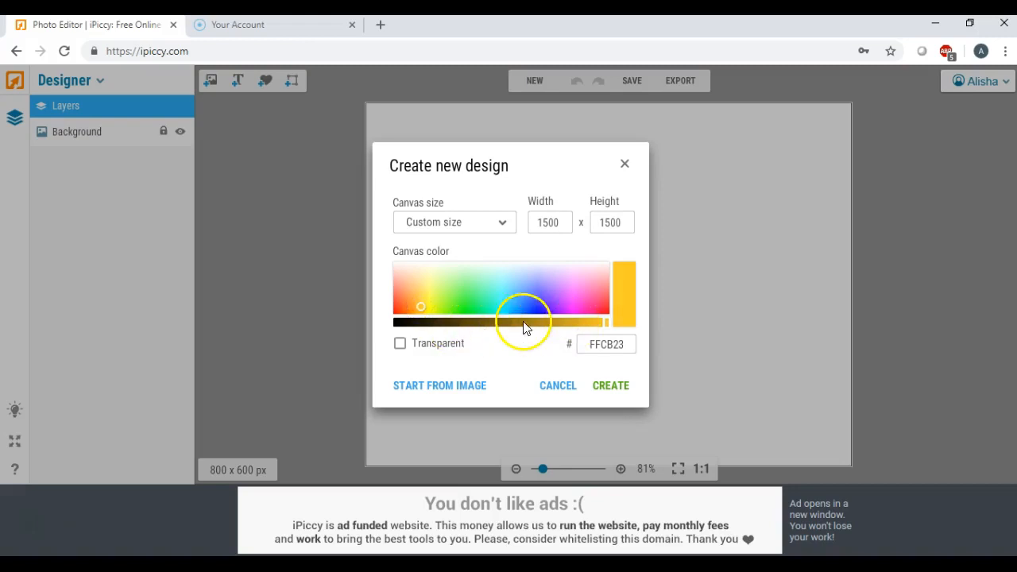
click(501, 324)
drag(502, 326, 559, 324)
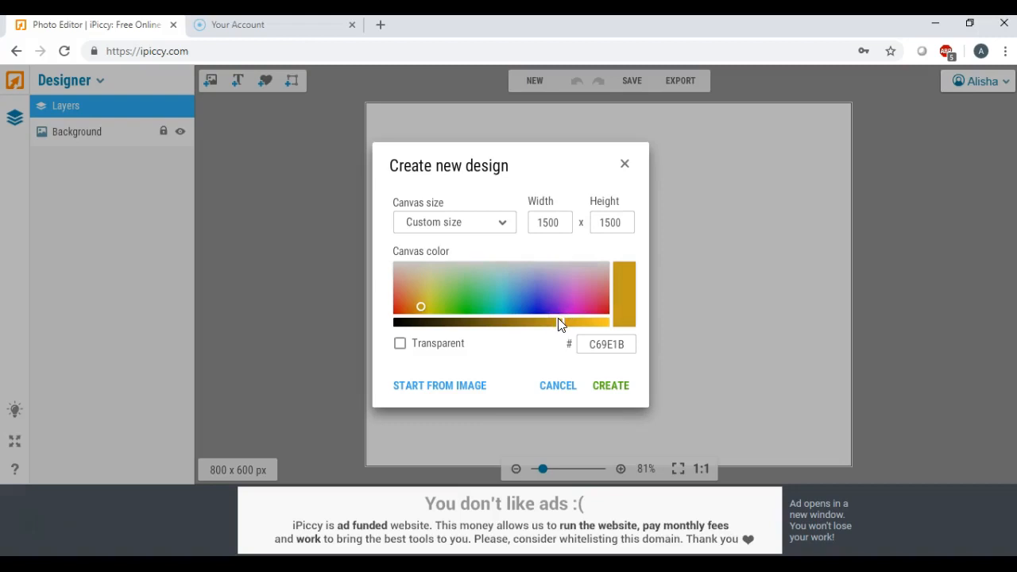
click(608, 386)
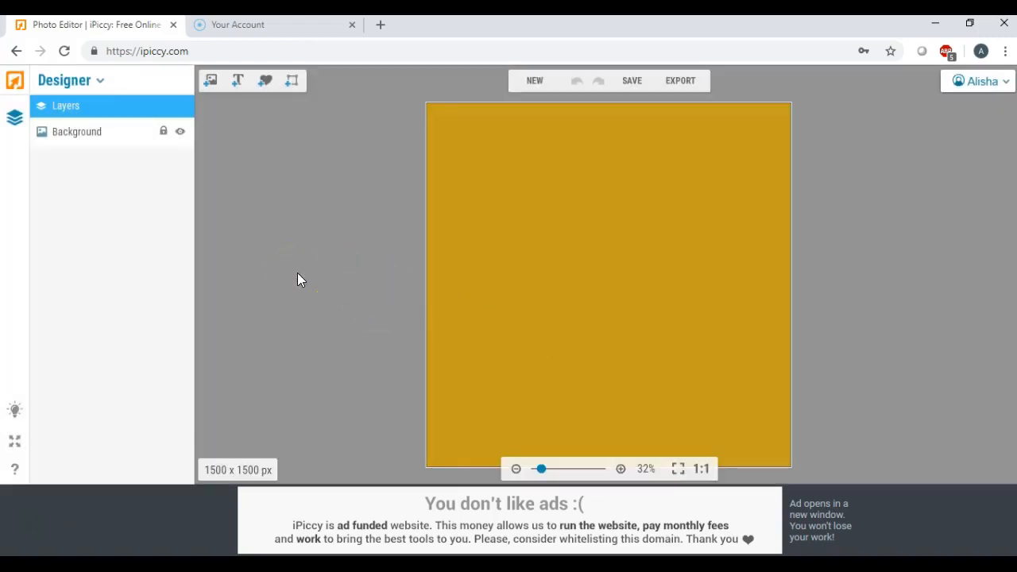
Set up the image save with Highest quality and the file name goldbox in .jpg format.
click(632, 82)
click(612, 294)
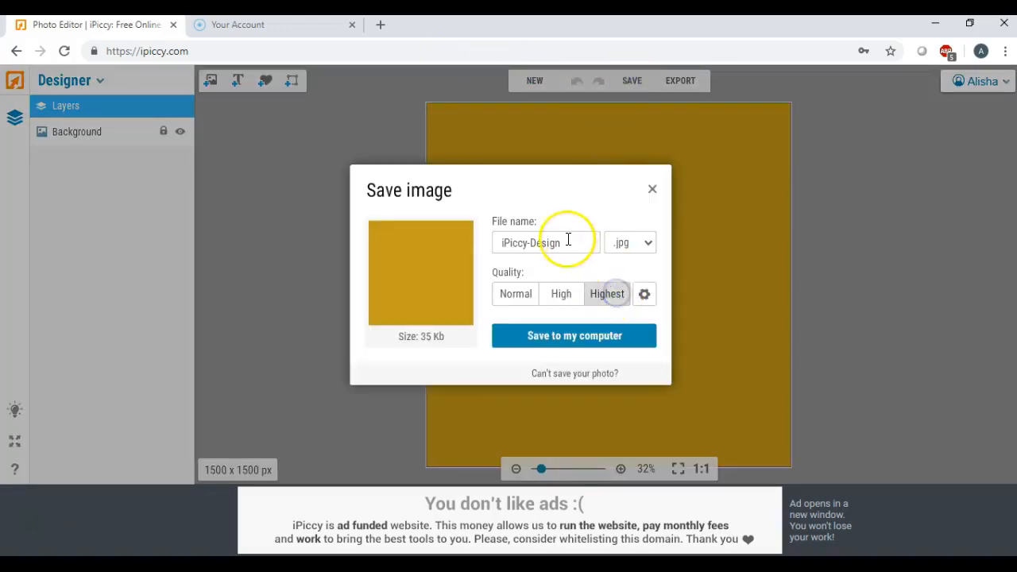
drag(568, 236, 448, 233)
text(gold)
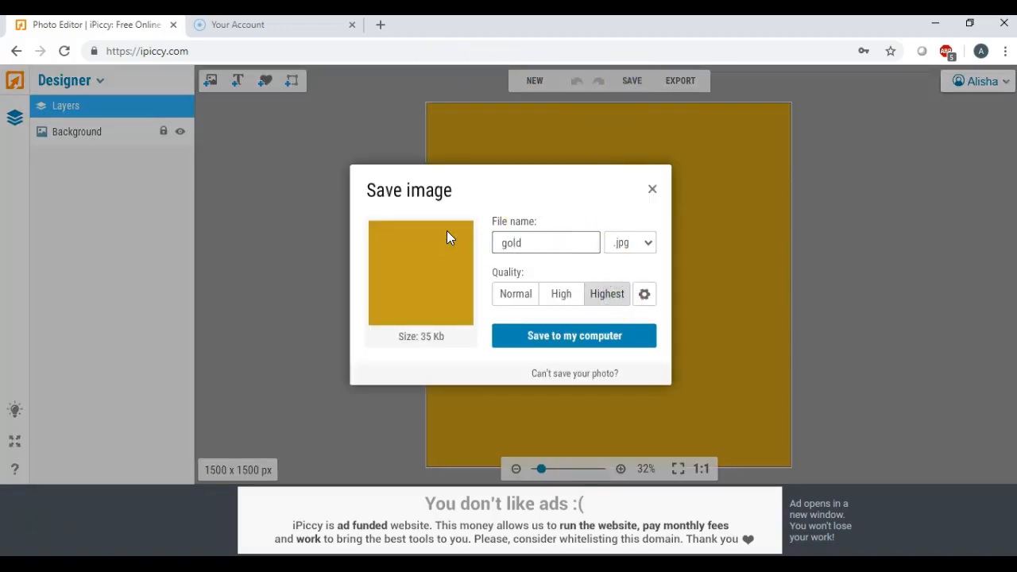
text(box)
Save the gold image to the computer's Desktop as a JPEG.
click(556, 334)
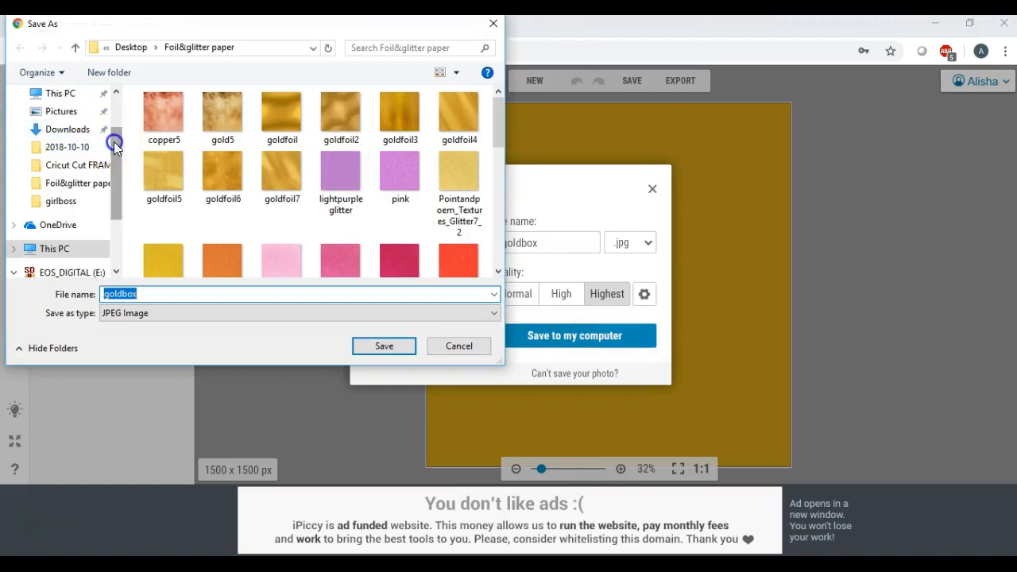
scroll(103, 144, up, 2)
click(62, 124)
click(372, 346)
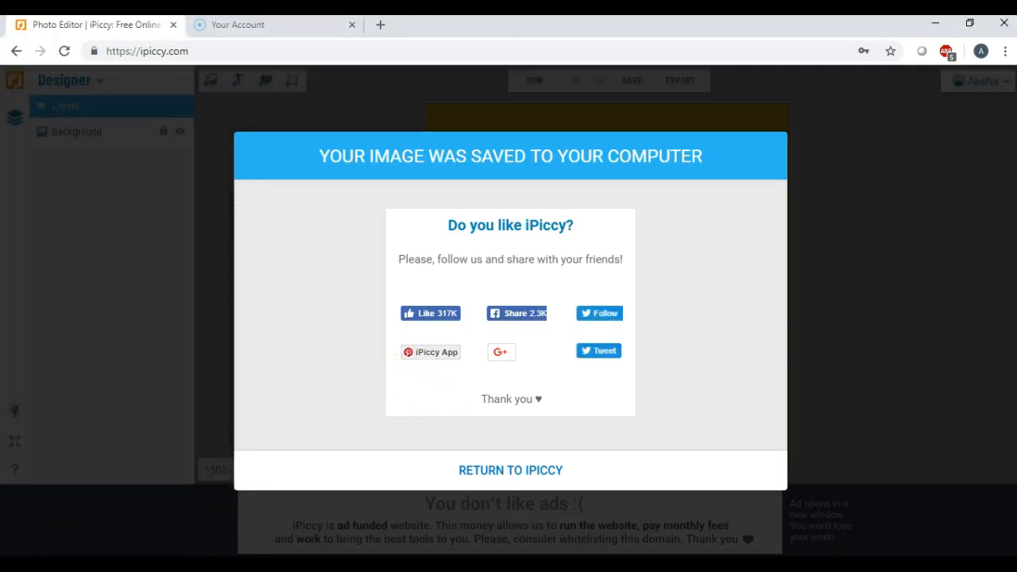
Switch to paint.net and open the blackbox.jpg image from the Desktop.
mouse_move(202, 564)
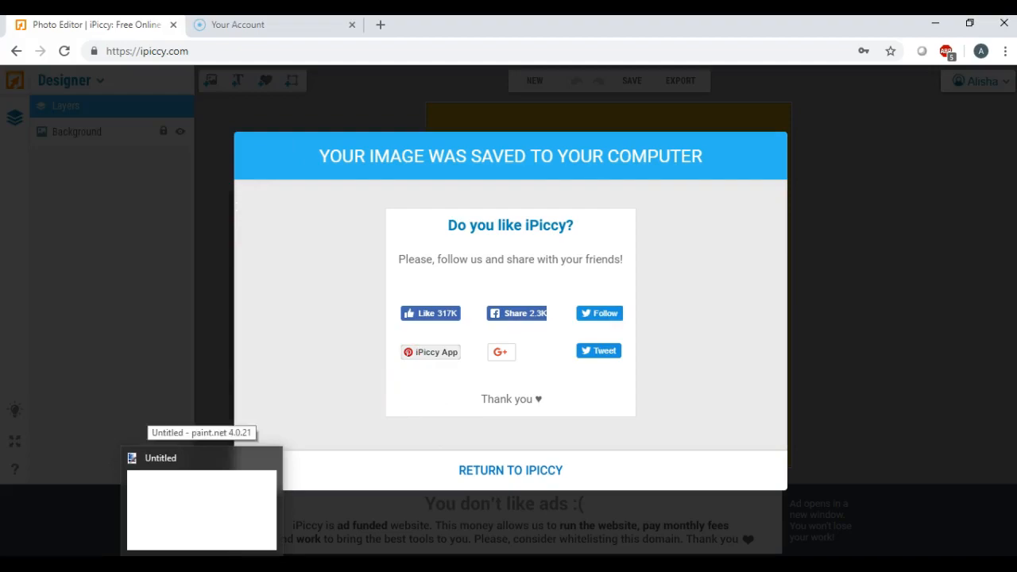
click(201, 509)
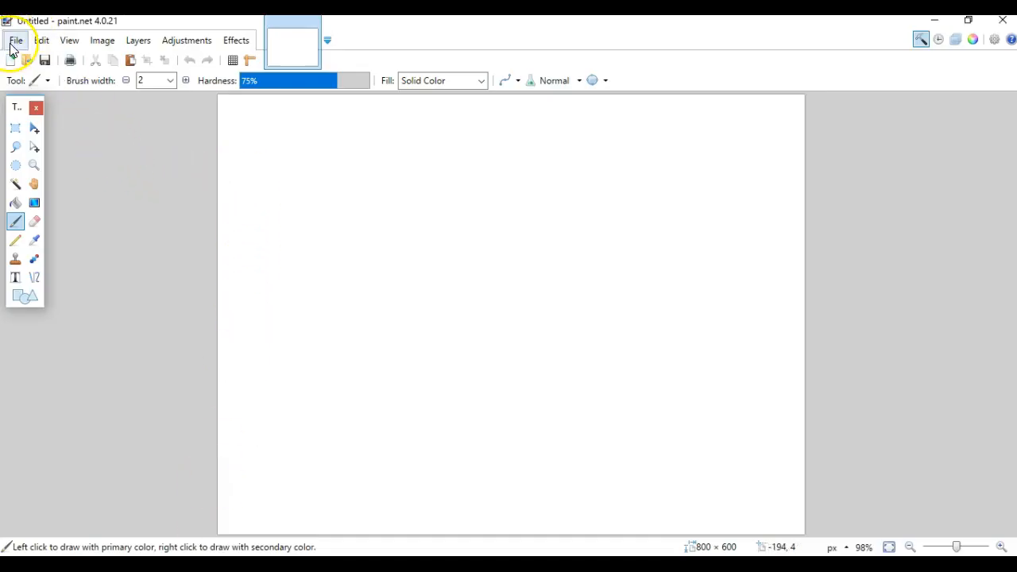
click(15, 40)
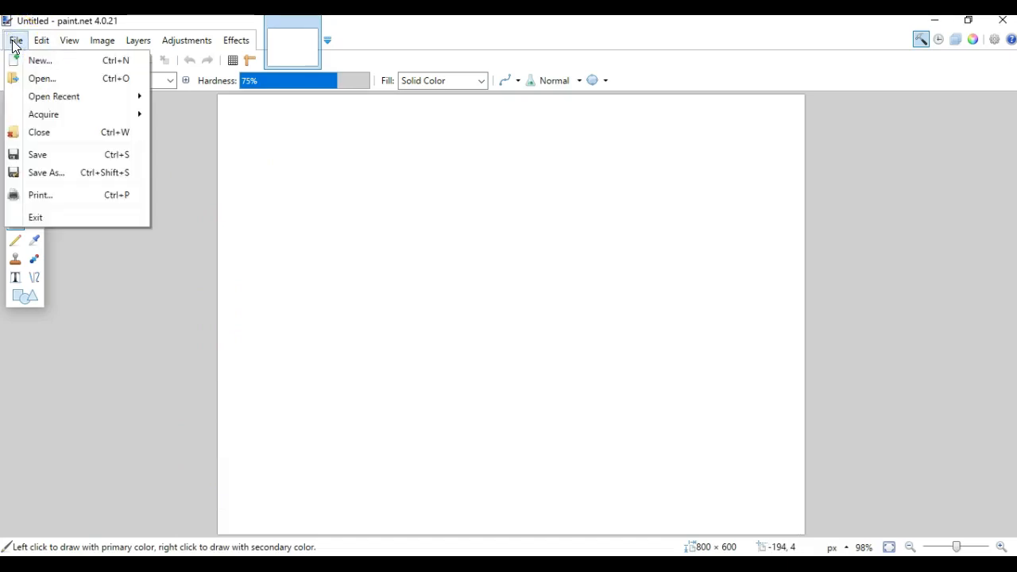
click(15, 40)
click(15, 41)
click(40, 79)
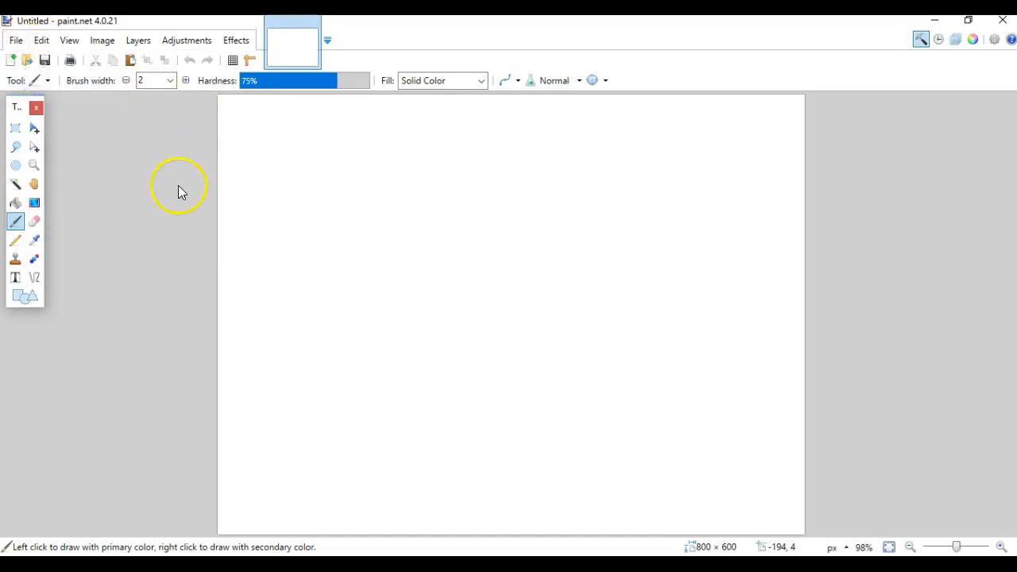
click(57, 93)
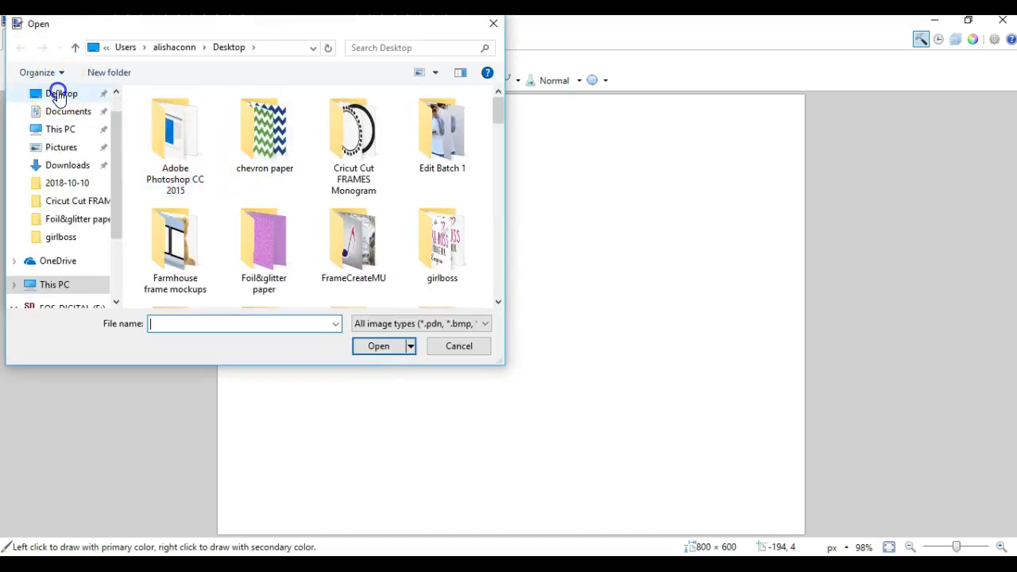
scroll(357, 145, down, 5)
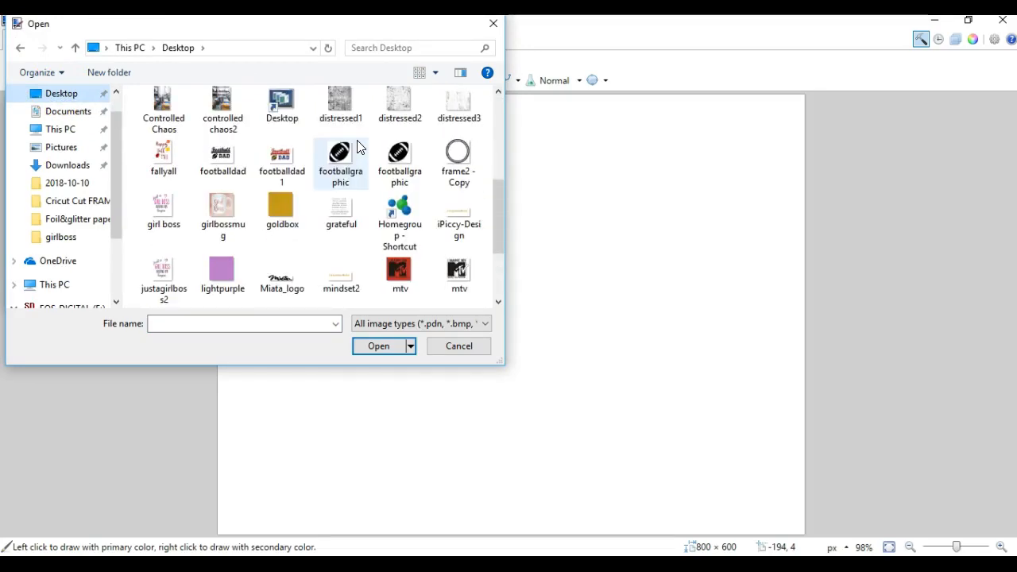
scroll(274, 170, up, 3)
click(339, 206)
double_click(338, 207)
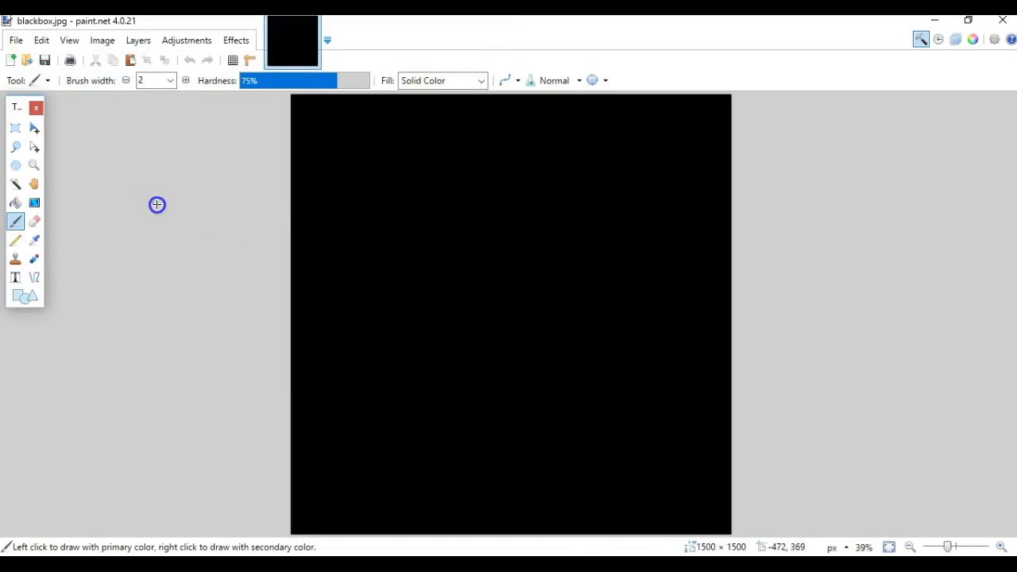
Apply the Add Noise effect to the black image with intensity 100, color saturation 0 and coverage 100.
click(235, 41)
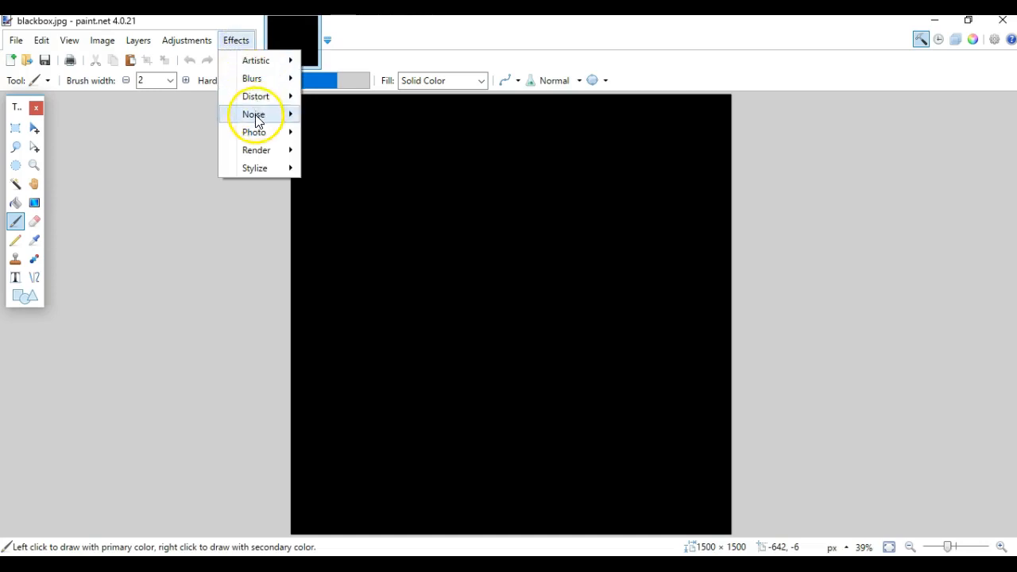
mouse_move(256, 120)
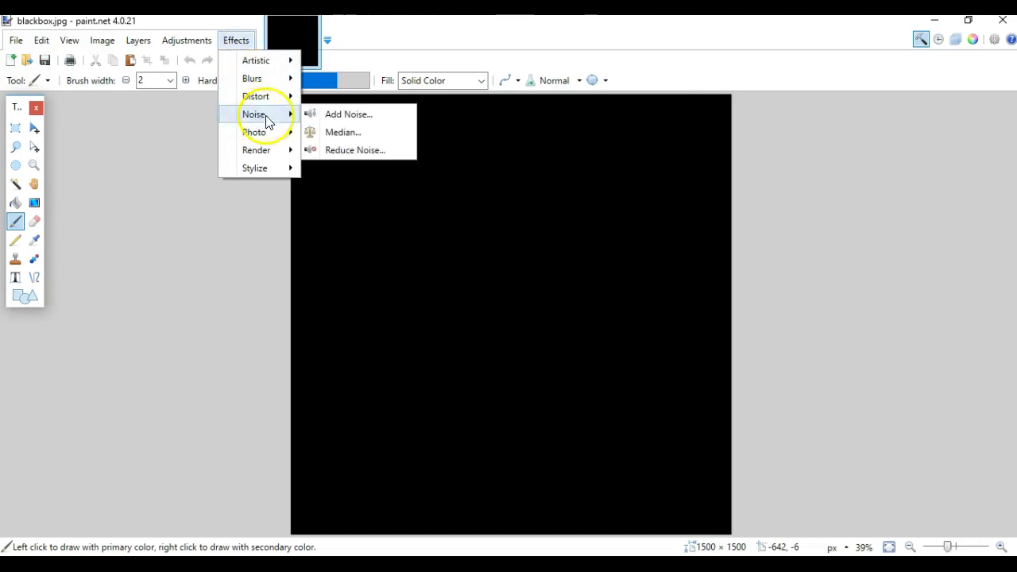
click(342, 115)
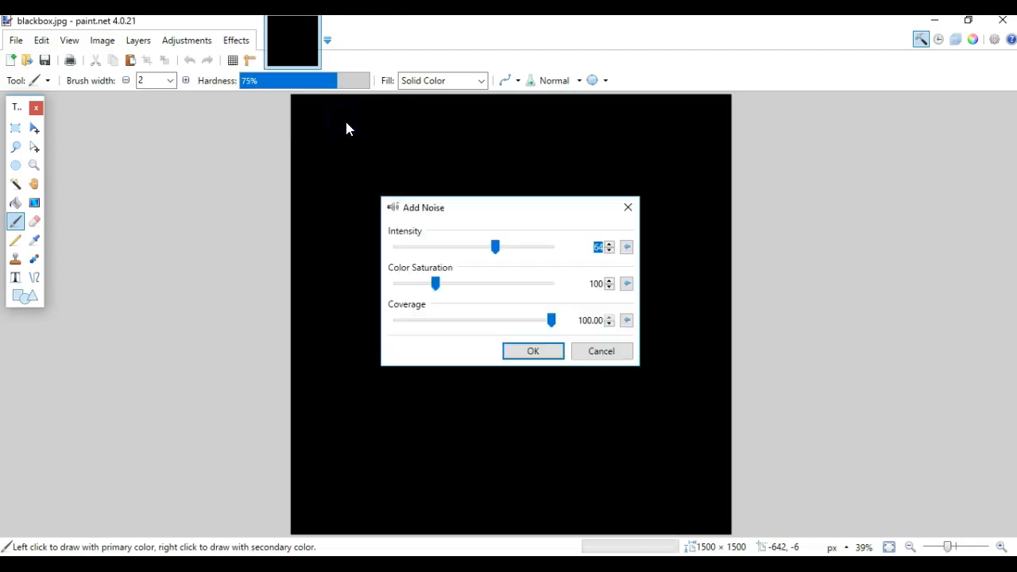
drag(502, 247, 553, 250)
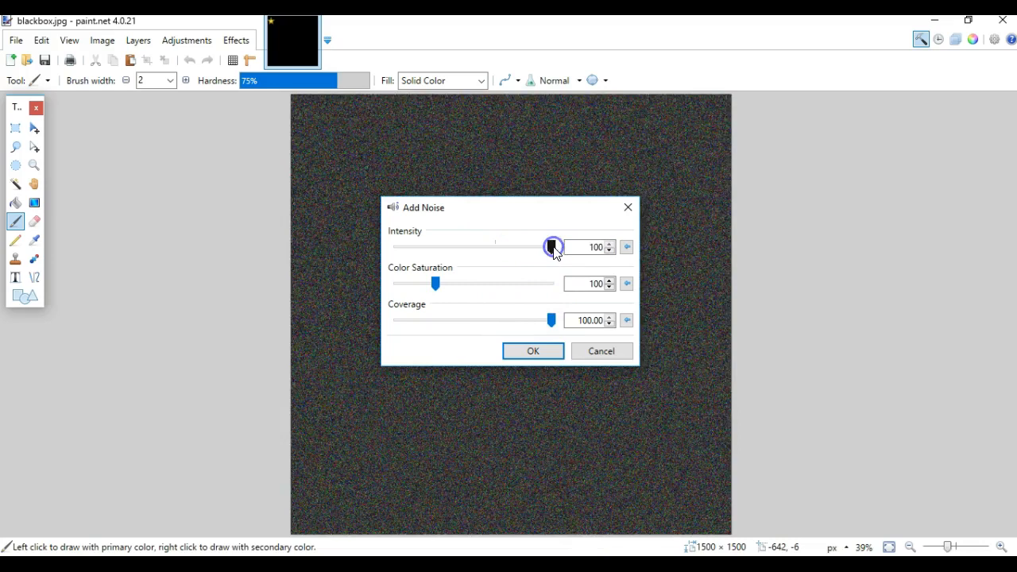
drag(435, 282, 374, 286)
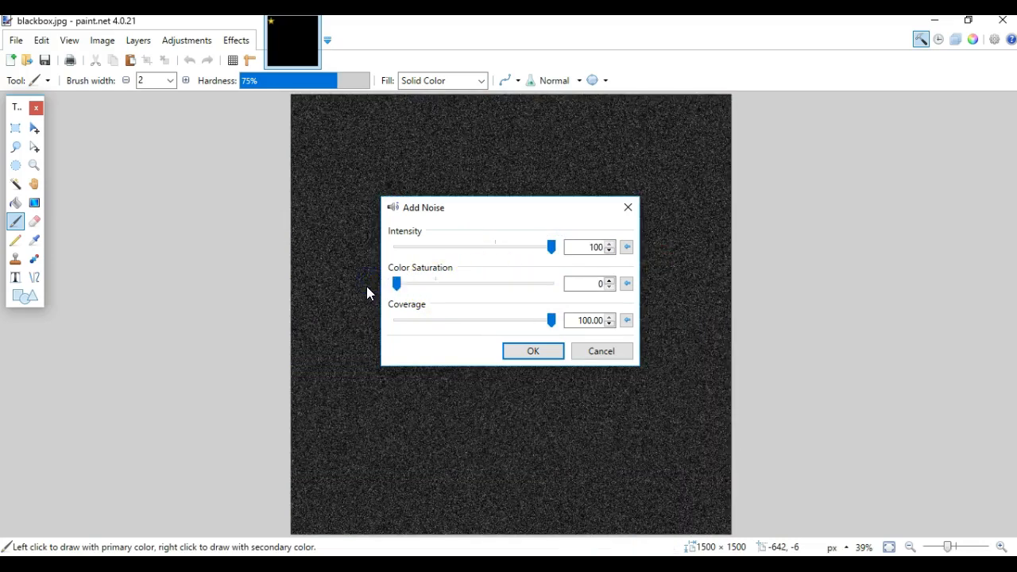
click(525, 351)
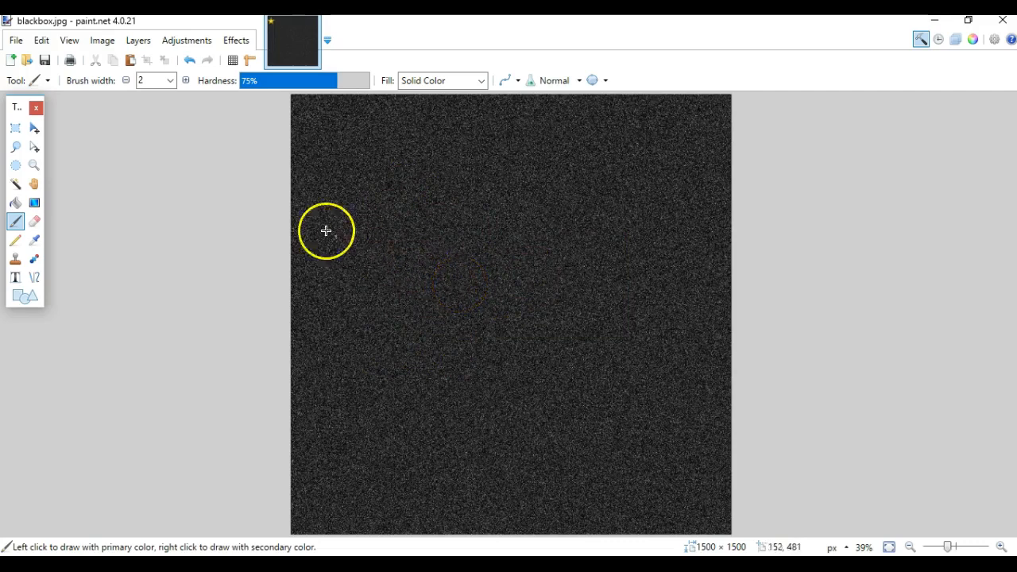
Apply Add Noise a second time with intensity slightly above 50, color saturation 0 and coverage 100.
click(231, 44)
mouse_move(262, 140)
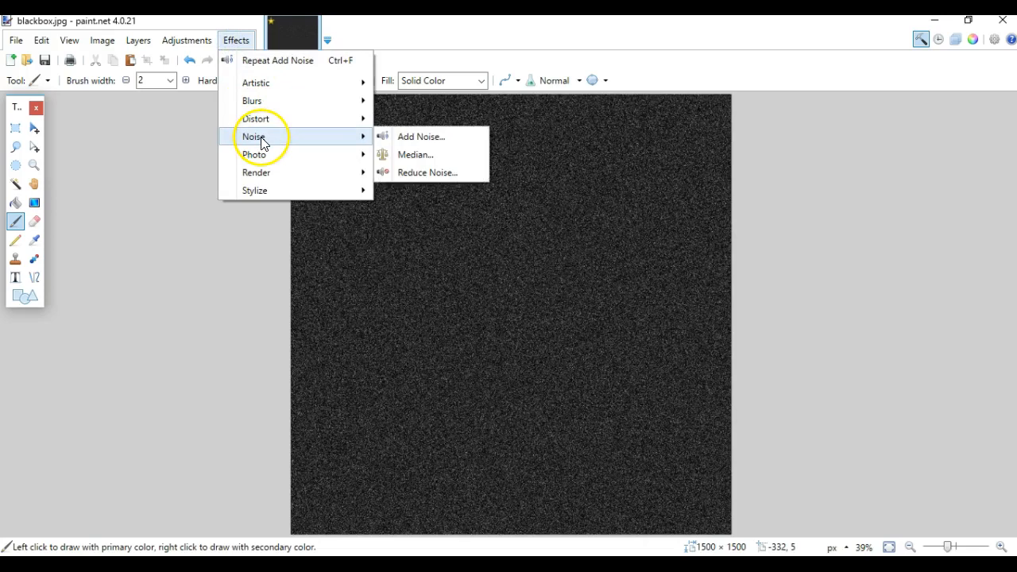
click(418, 138)
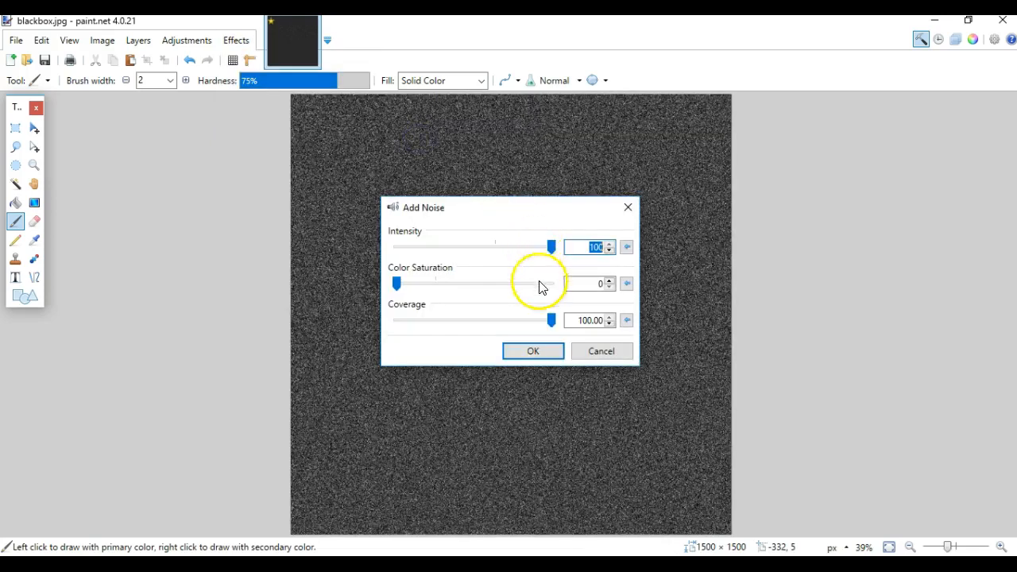
click(552, 249)
drag(553, 249, 477, 248)
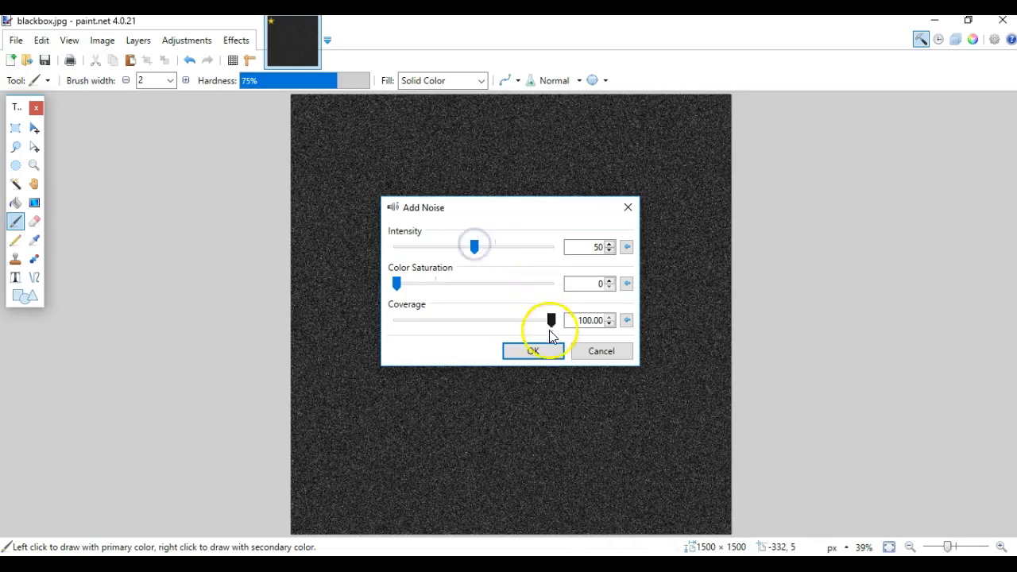
drag(475, 246, 500, 253)
click(531, 354)
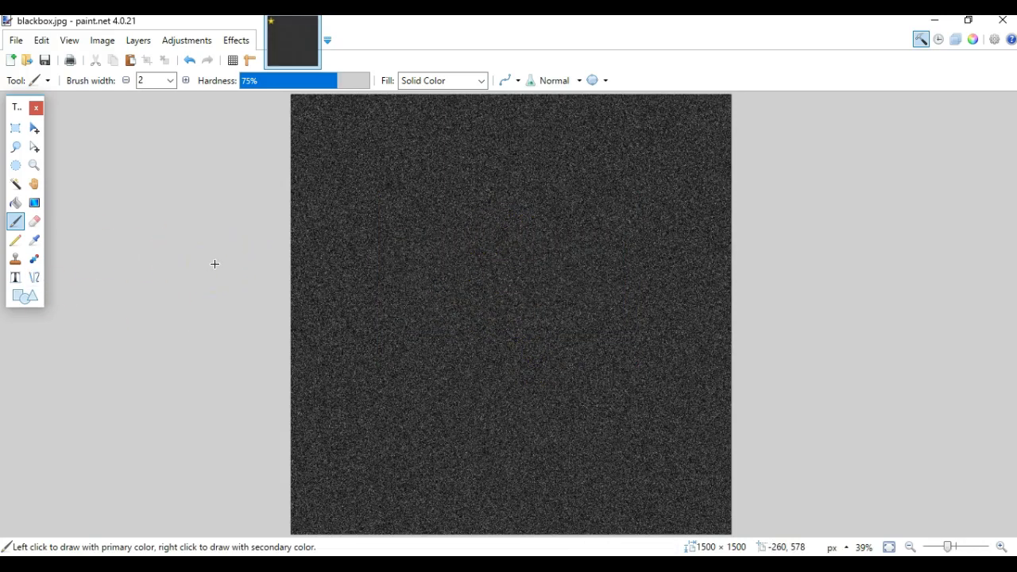
Save the noisy black image to the Desktop as a JPEG named blackglitter at quality 100.
click(14, 40)
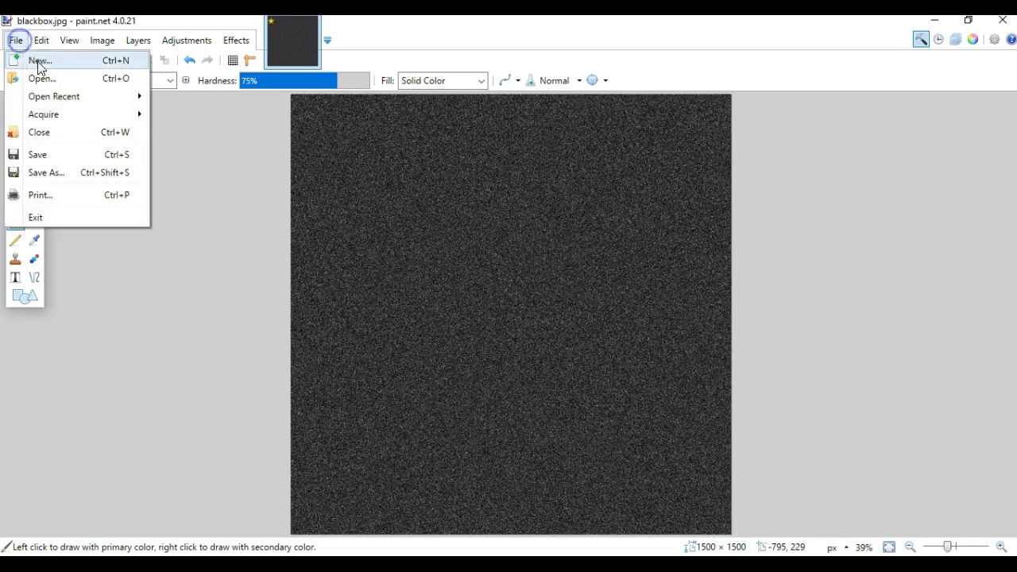
click(45, 172)
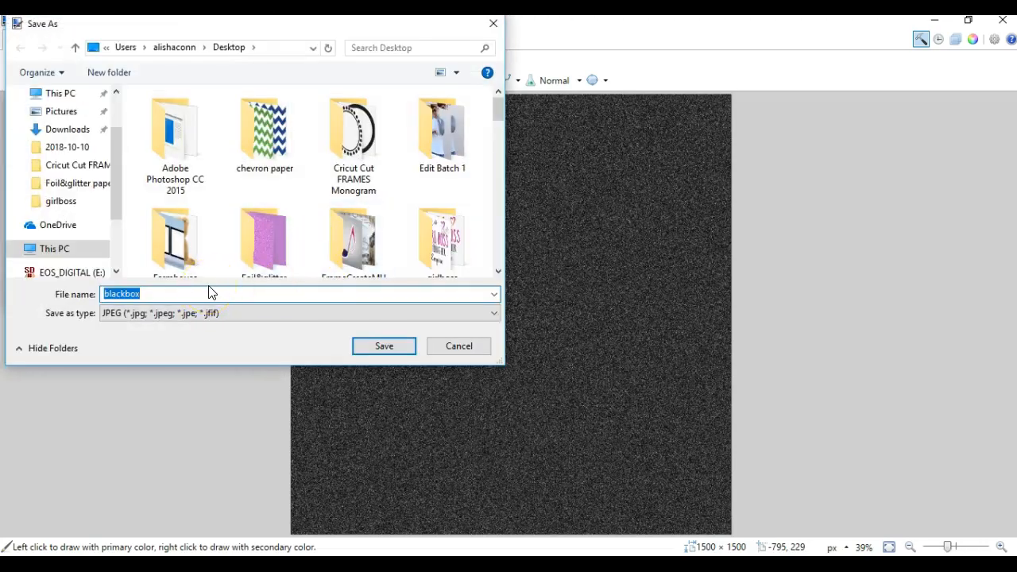
text(black)
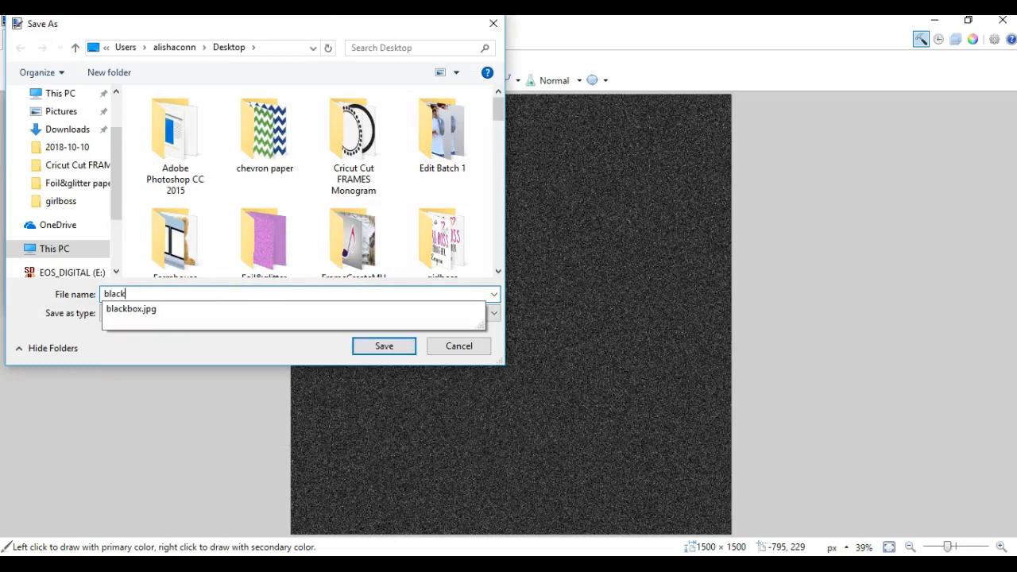
text(glitter)
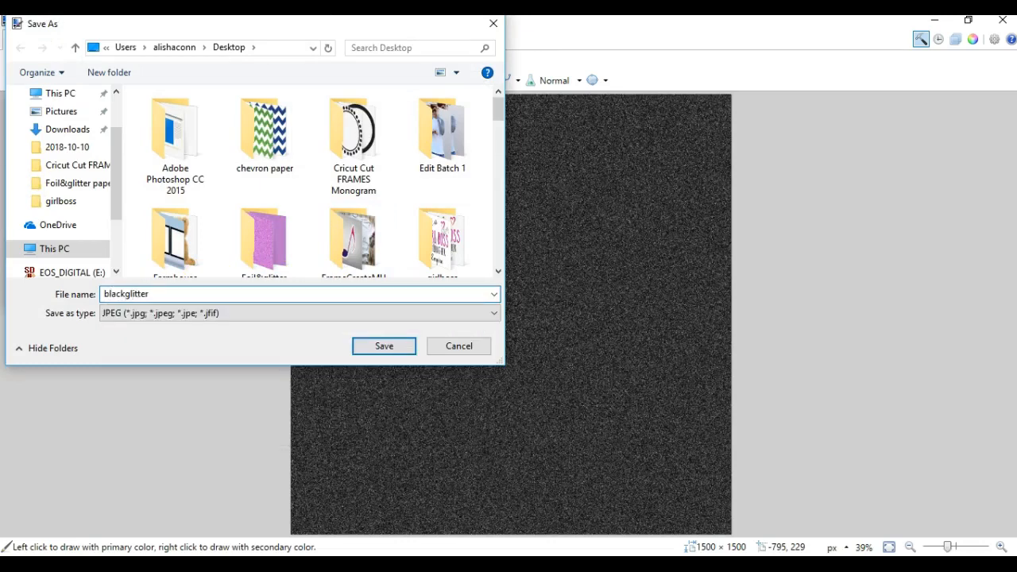
drag(119, 194, 118, 154)
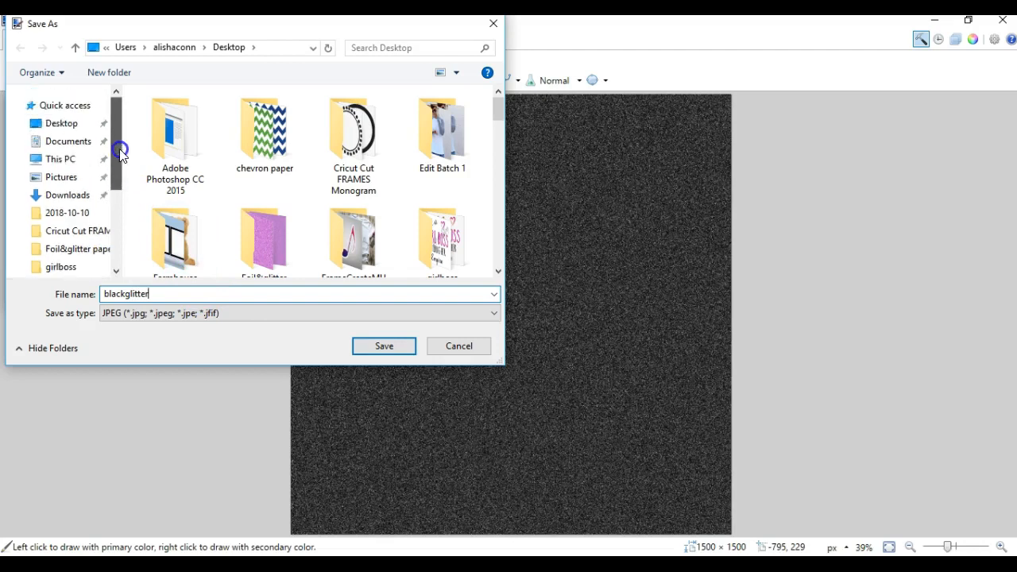
click(83, 126)
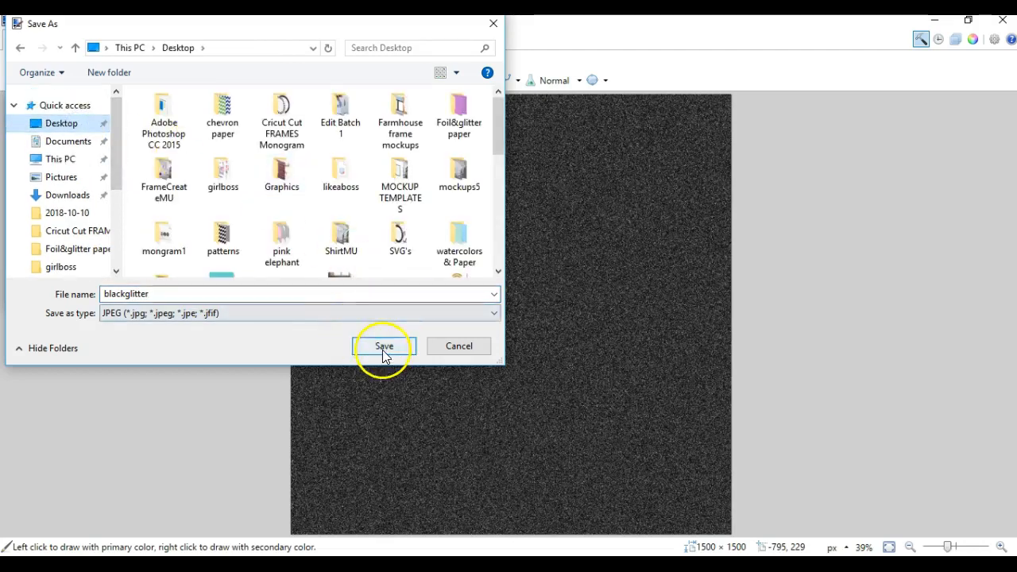
click(384, 347)
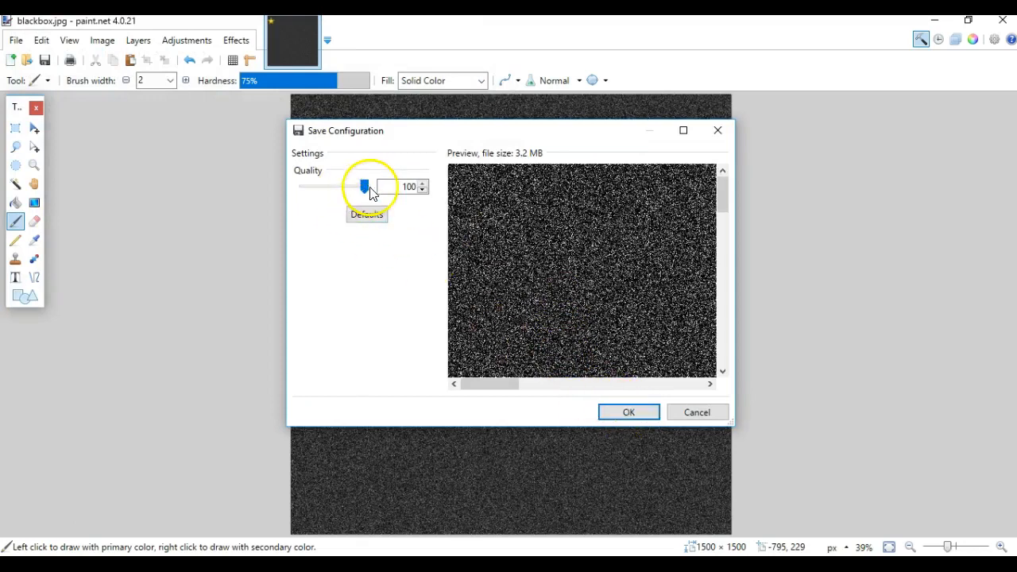
click(618, 411)
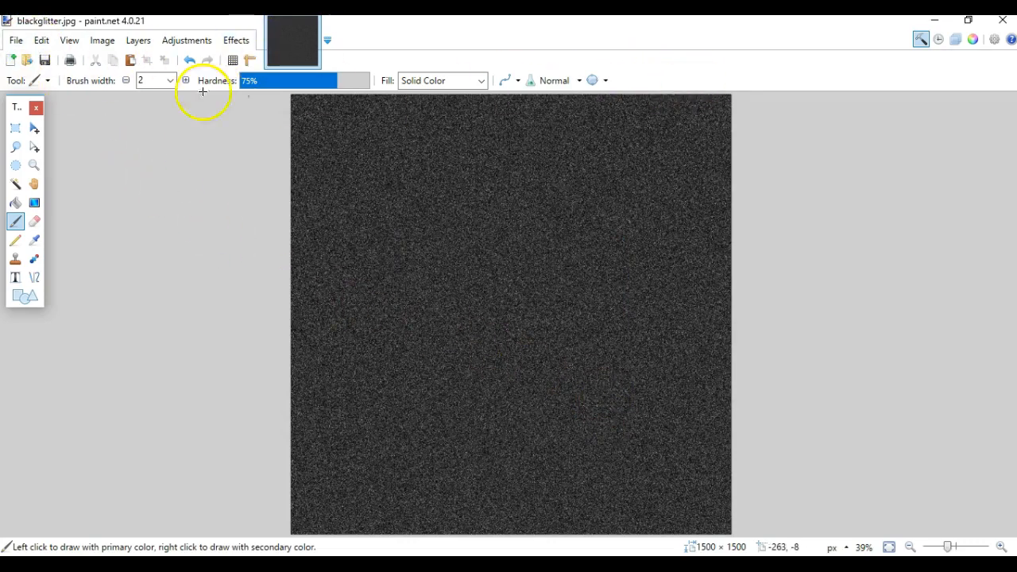
Close the black glitter image and open goldbox.jpg from the Desktop.
click(16, 40)
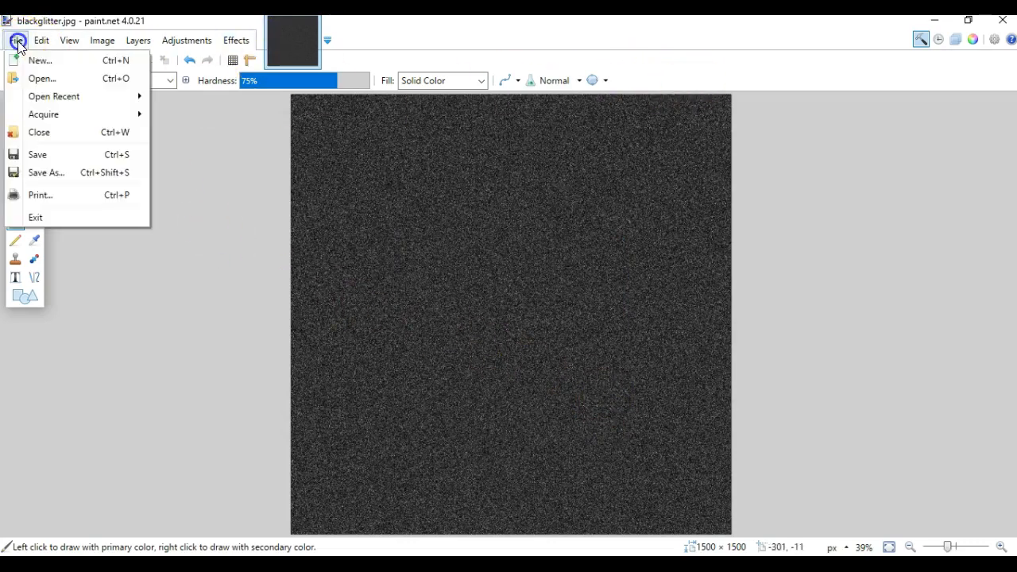
click(37, 132)
click(16, 39)
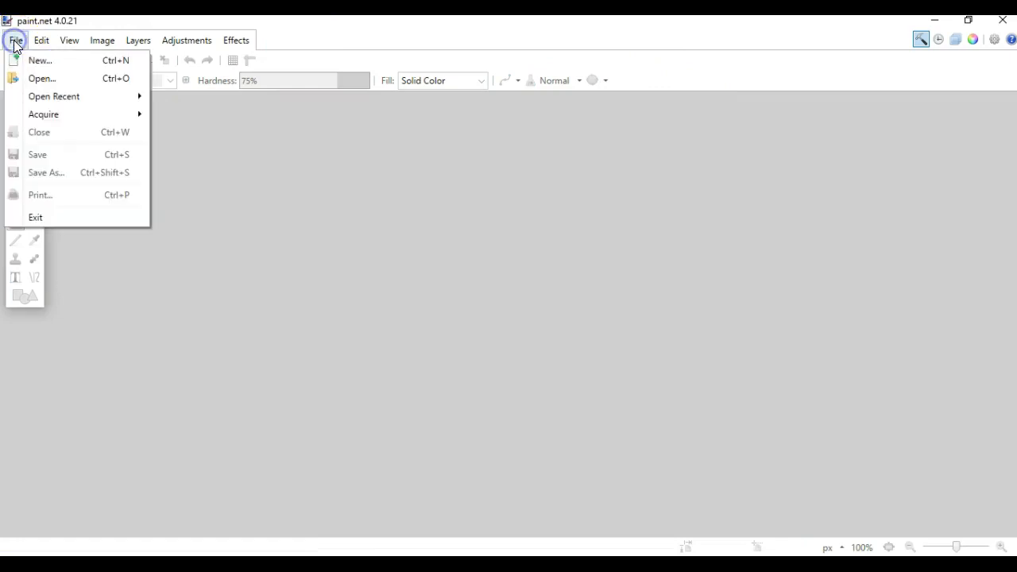
click(40, 78)
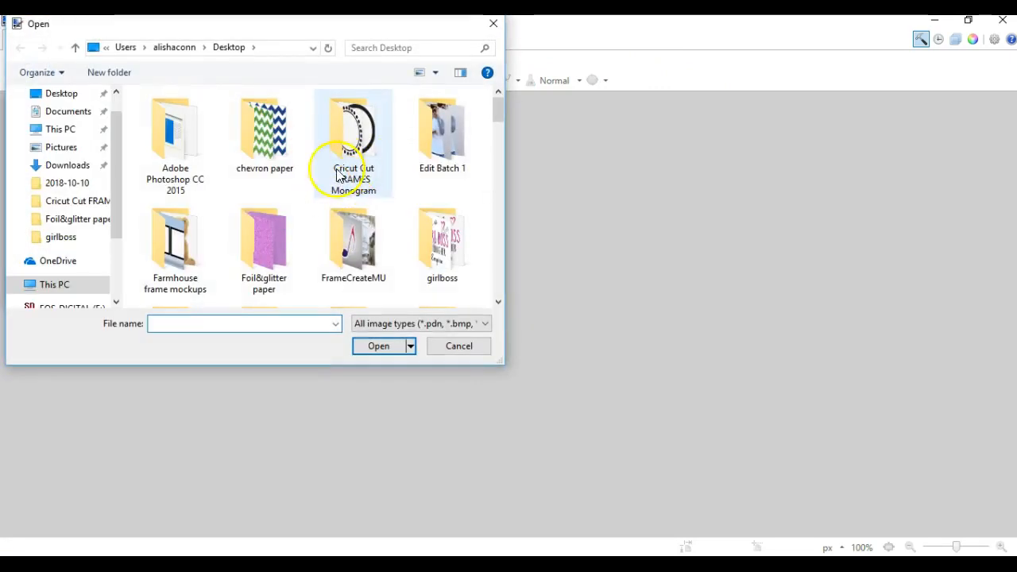
scroll(313, 179, down, 3)
scroll(313, 180, down, 8)
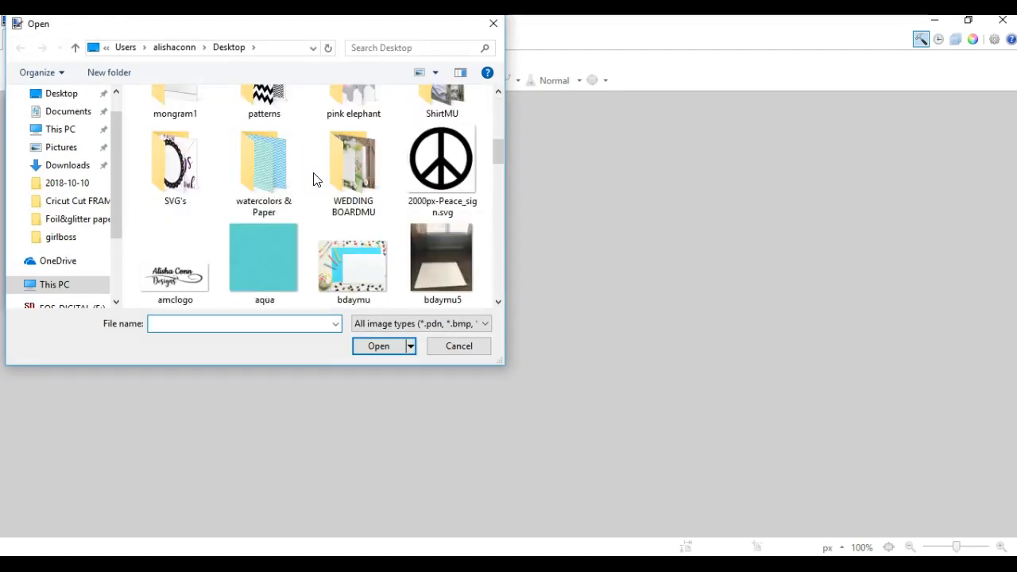
scroll(314, 179, down, 5)
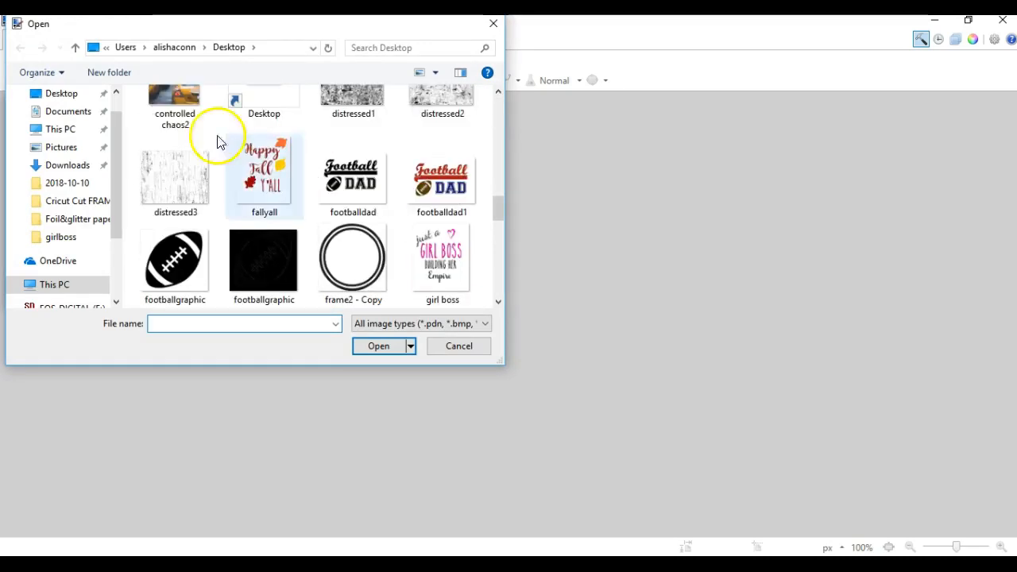
click(52, 94)
scroll(386, 156, down, 5)
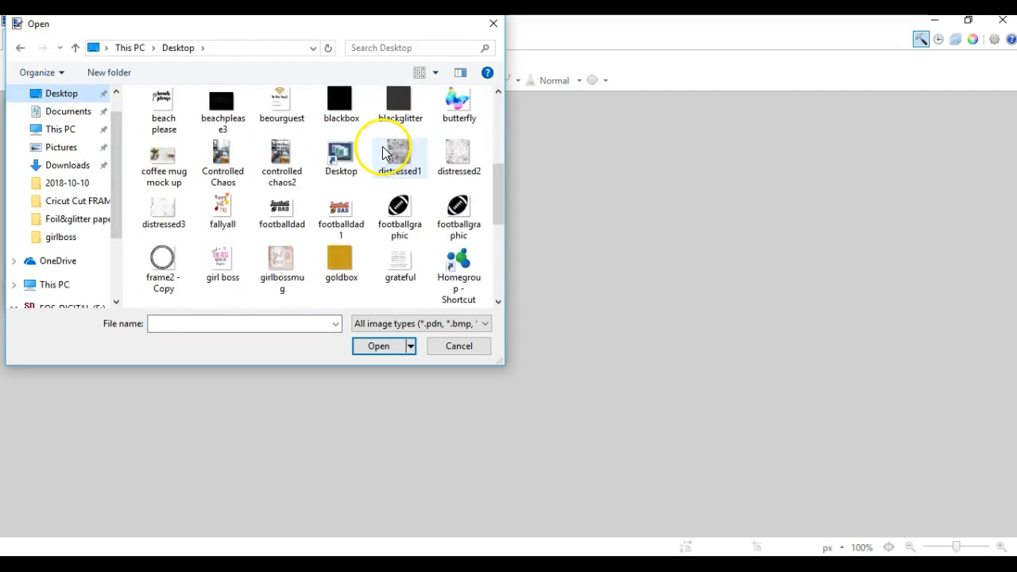
click(337, 262)
double_click(337, 262)
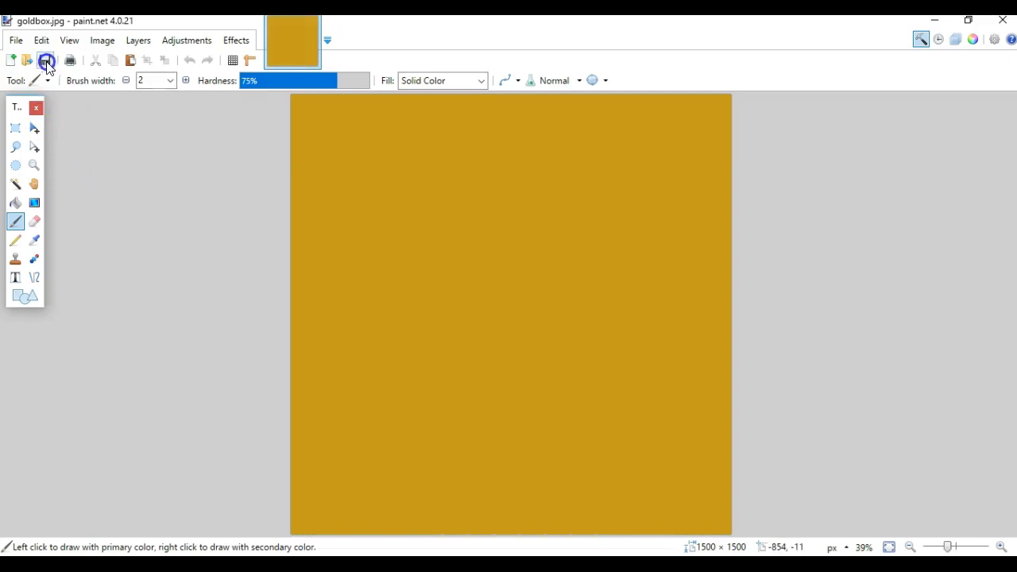
Apply the Add Noise effect to the gold image with intensity 100, color saturation 0 and coverage 100.
click(229, 41)
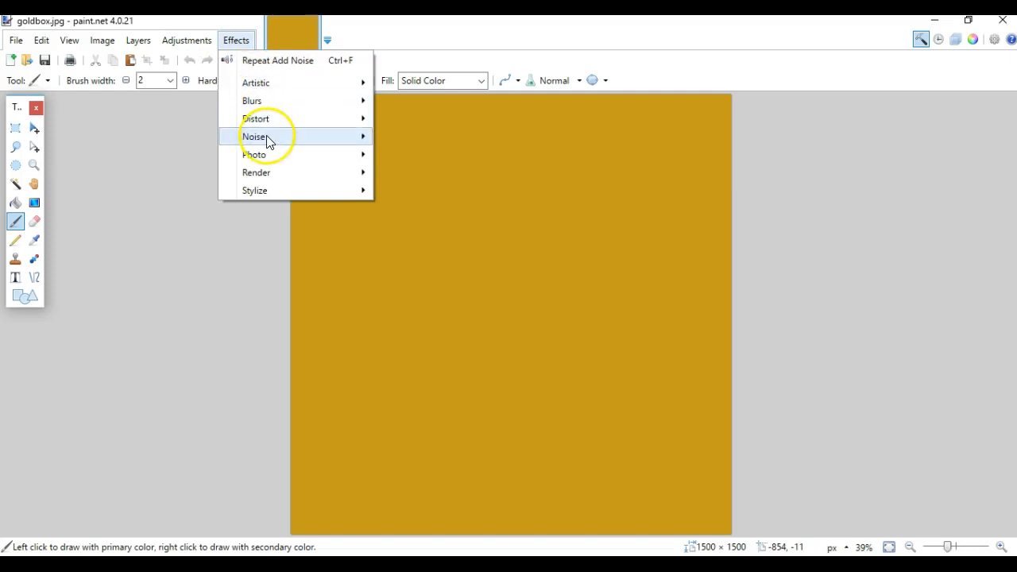
mouse_move(267, 137)
click(415, 139)
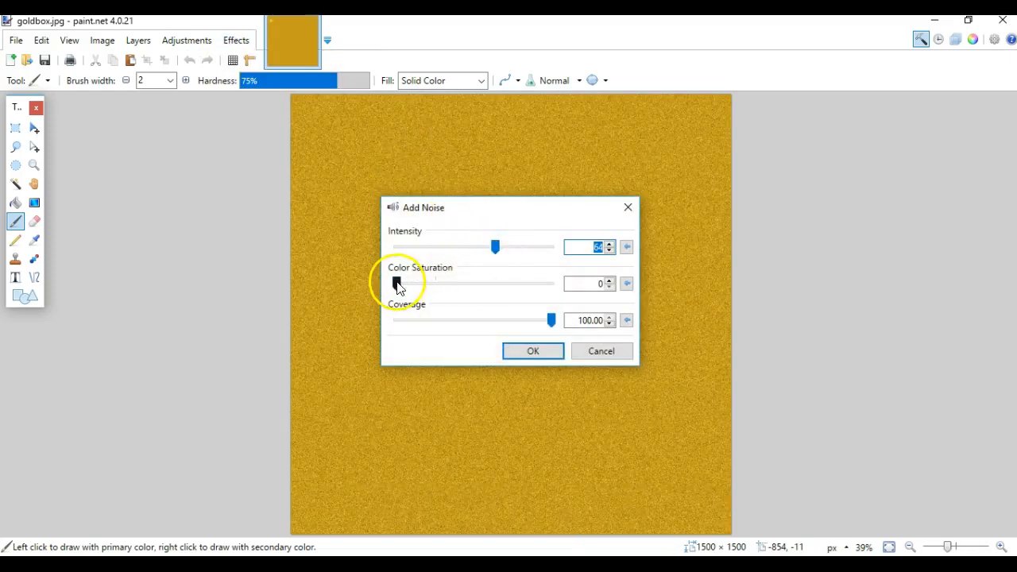
drag(493, 249, 551, 252)
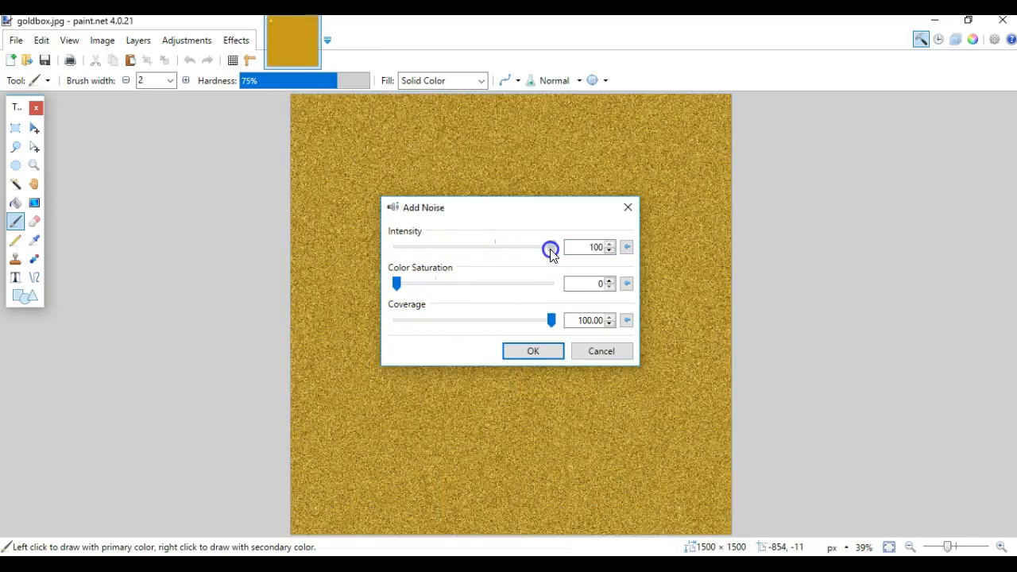
click(531, 352)
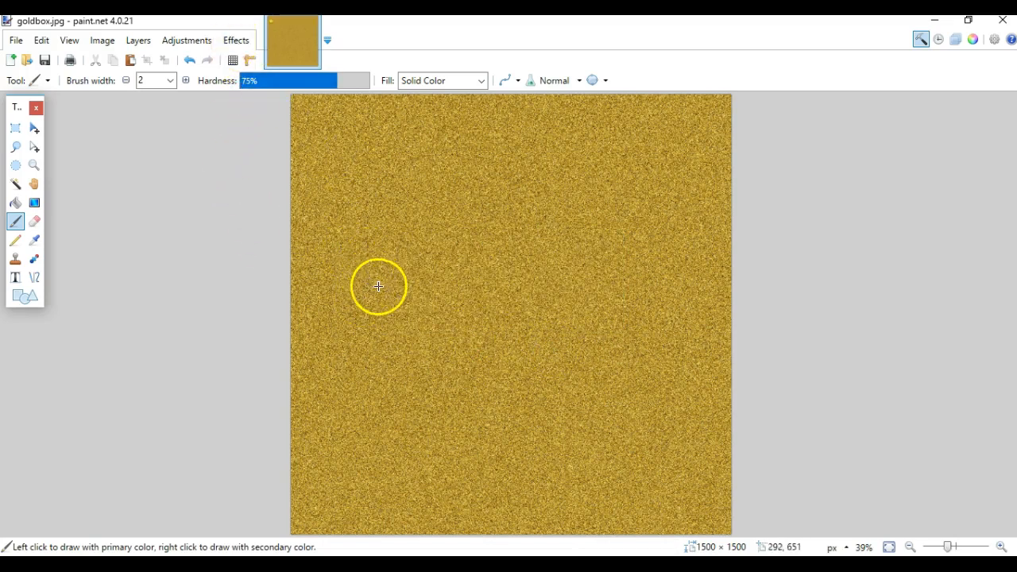
Save the noisy gold image to the Desktop as a JPEG named goldgliter at quality 100.
click(15, 40)
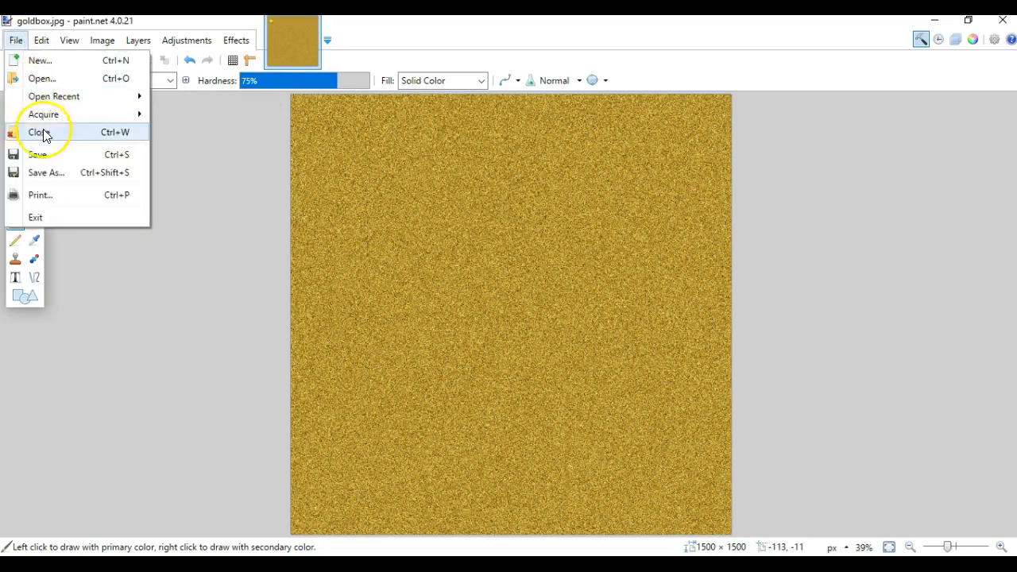
click(44, 170)
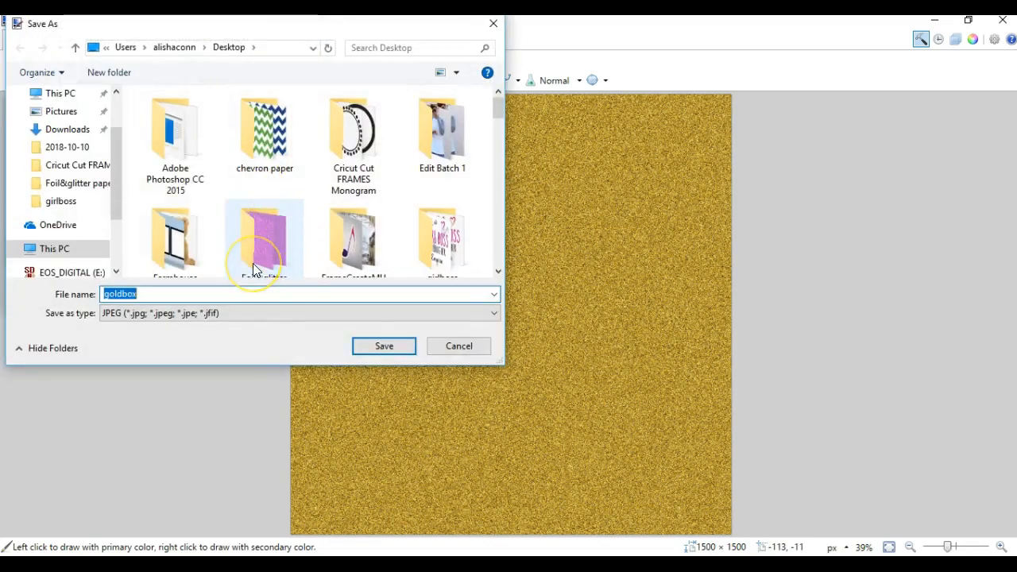
text(gold)
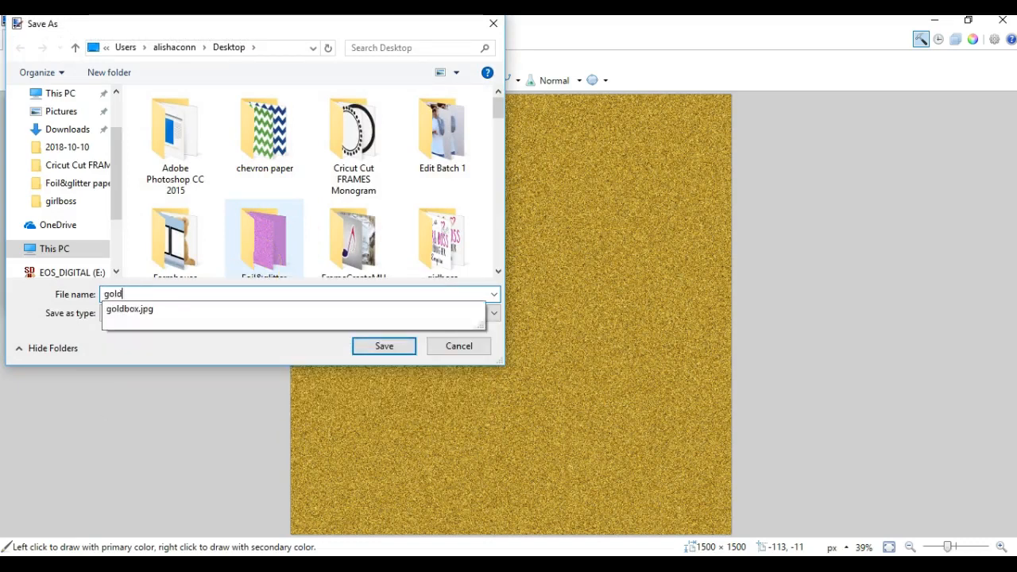
text(gliter)
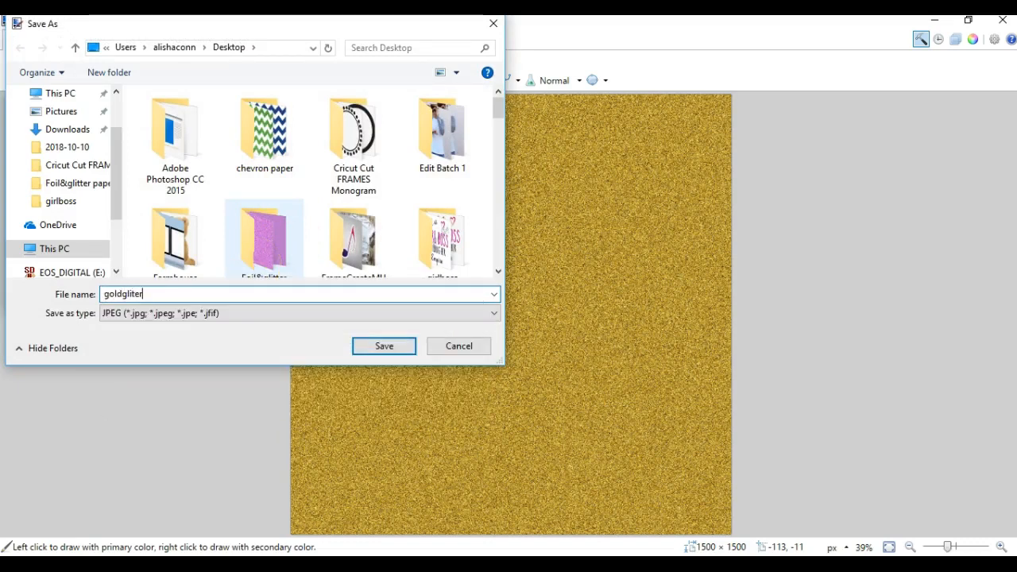
scroll(116, 155, up, 3)
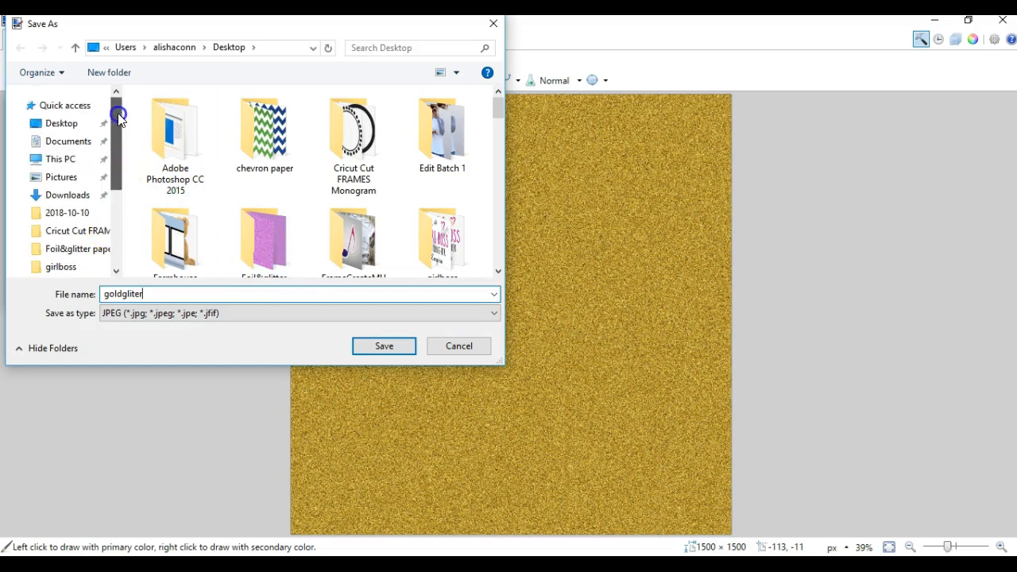
click(77, 125)
click(372, 344)
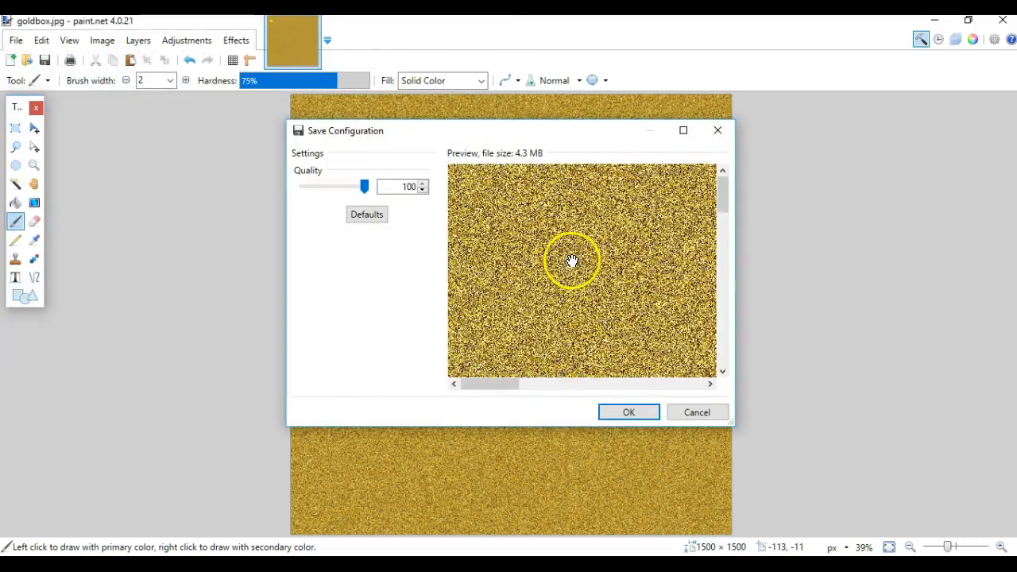
drag(502, 385, 523, 385)
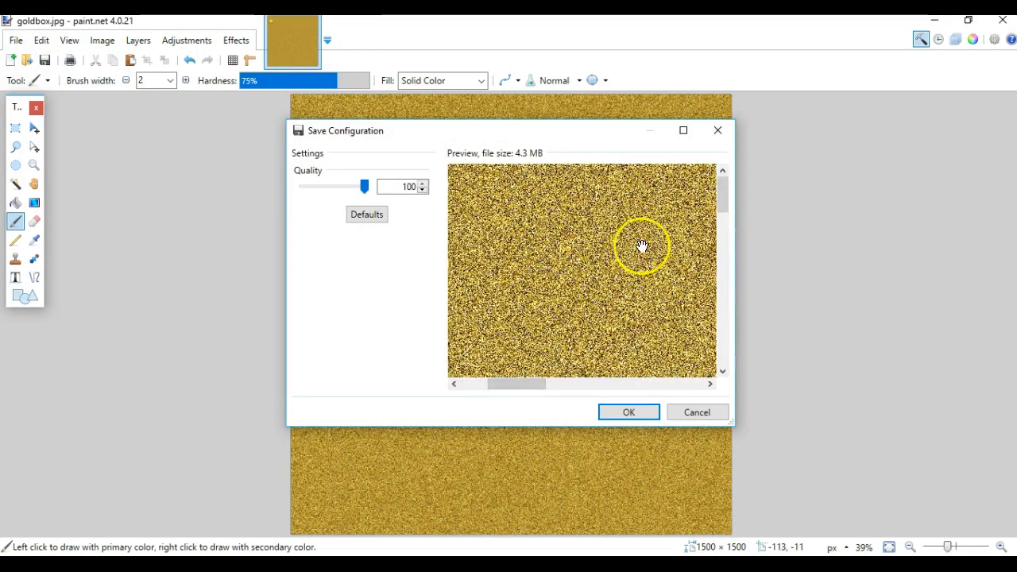
click(625, 413)
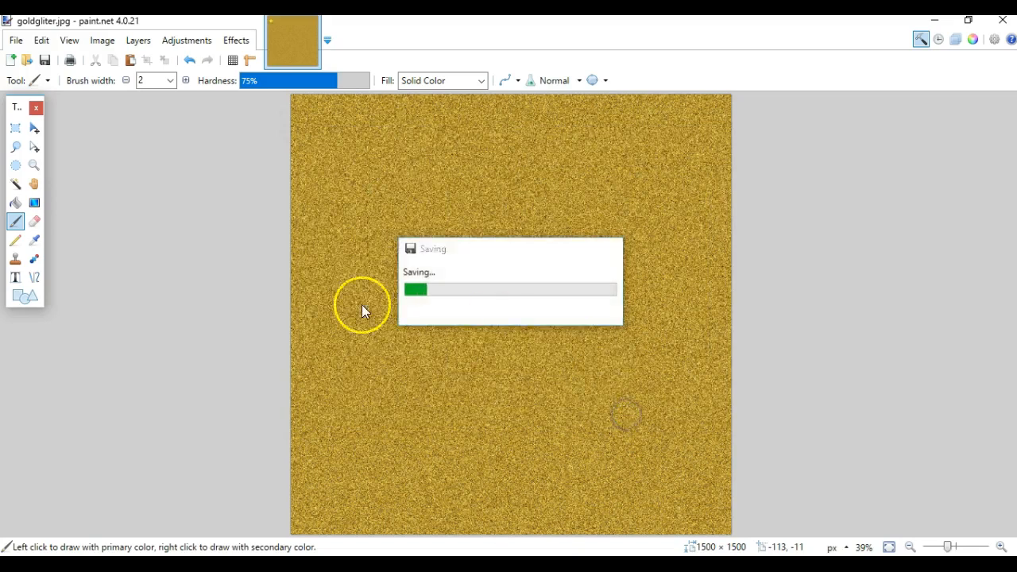
Close the gold glitter image and open silver box.jpg from the Desktop.
click(13, 41)
click(40, 137)
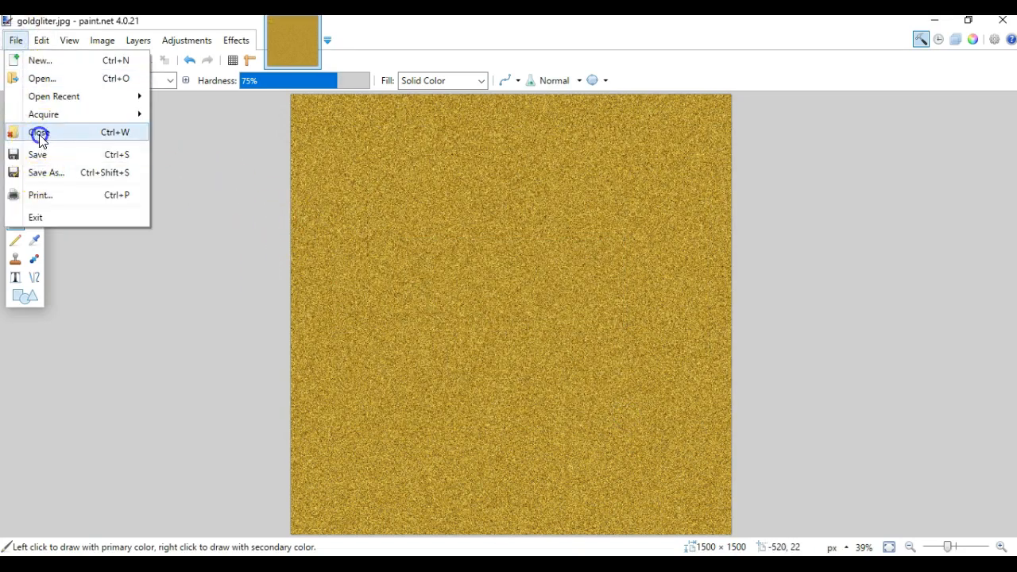
click(15, 45)
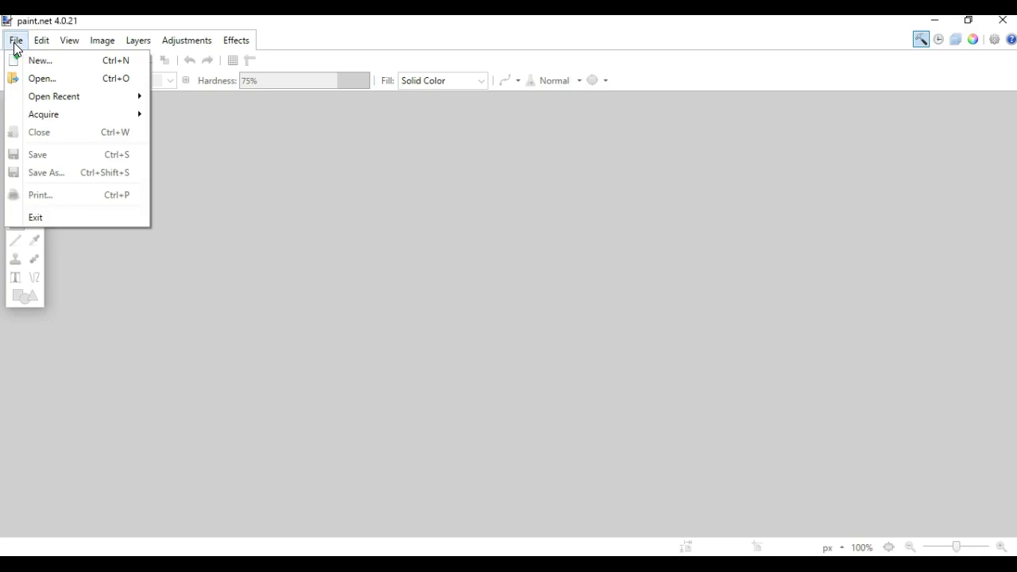
click(38, 79)
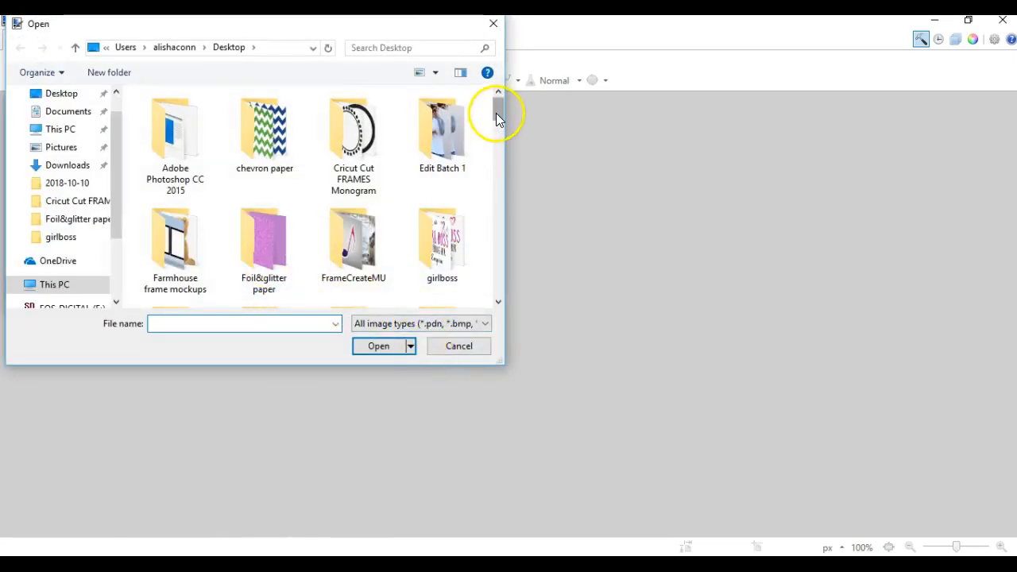
scroll(496, 113, down, 1)
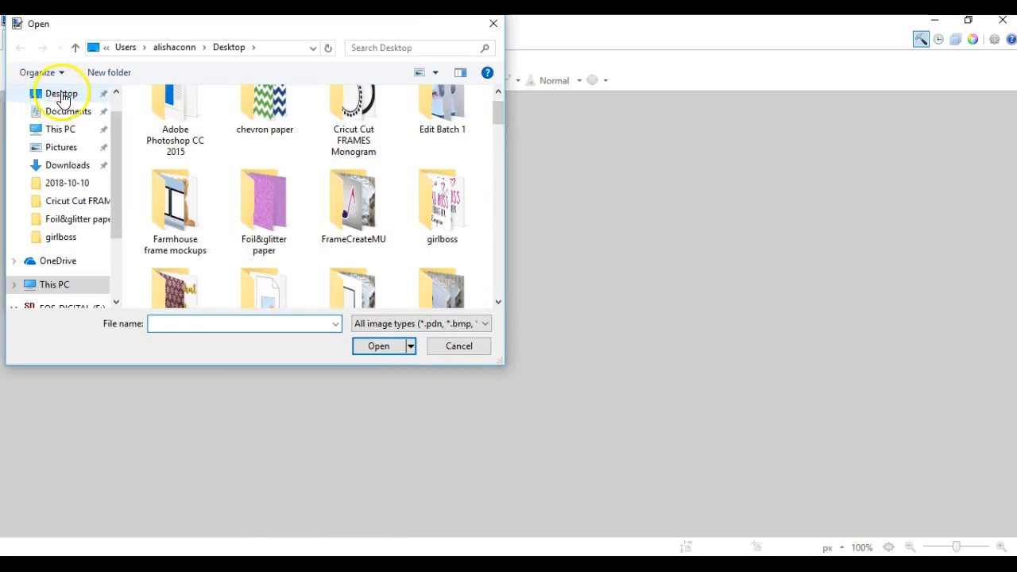
click(63, 96)
scroll(330, 193, down, 5)
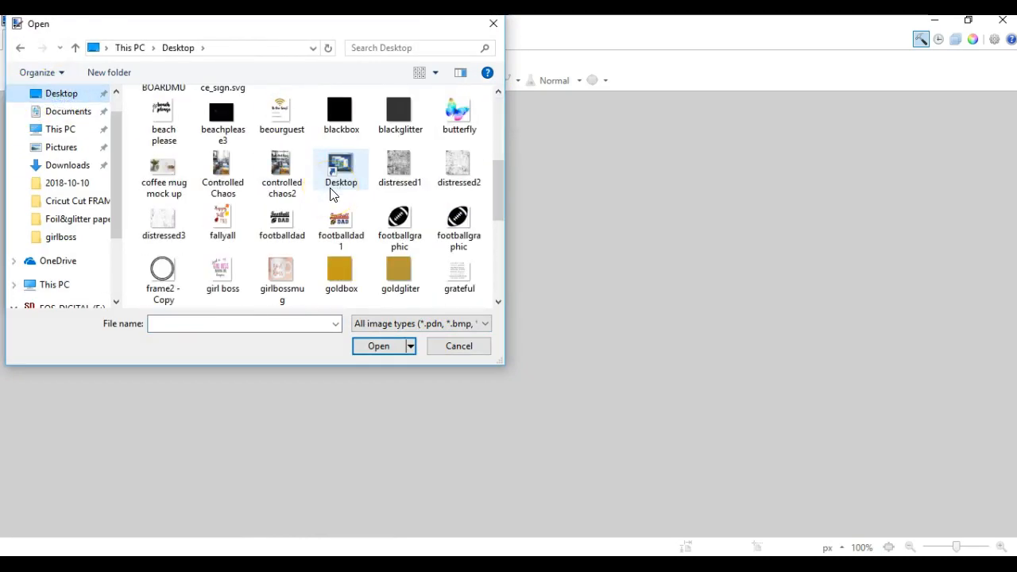
scroll(362, 198, down, 5)
double_click(163, 217)
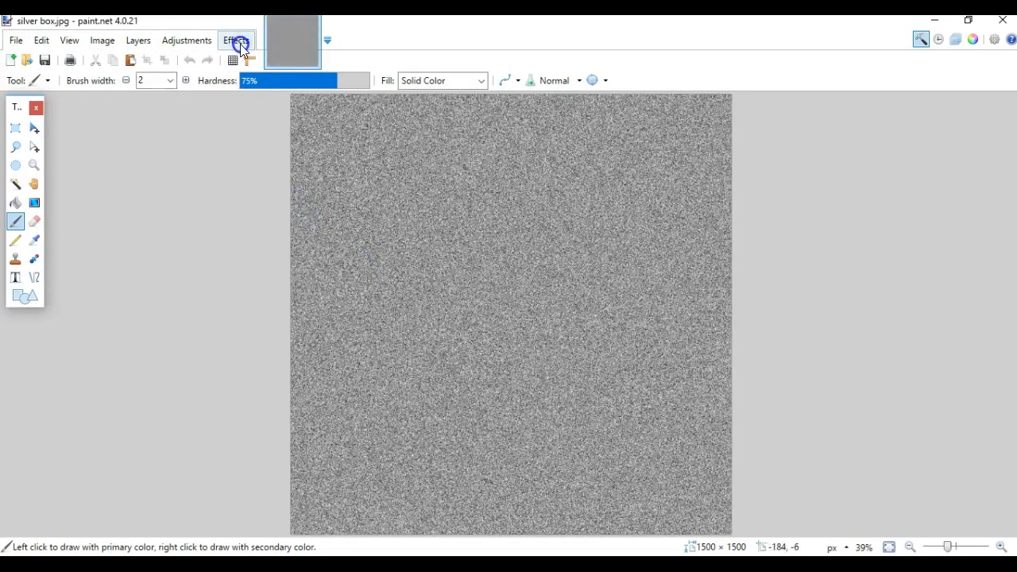
Open silver box.jpg from the Desktop again.
click(13, 41)
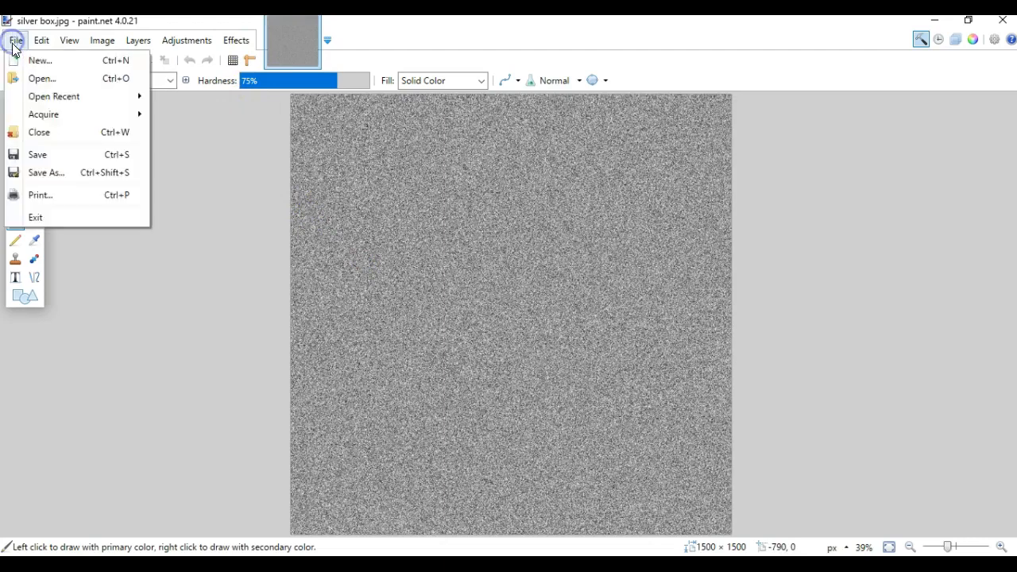
click(37, 77)
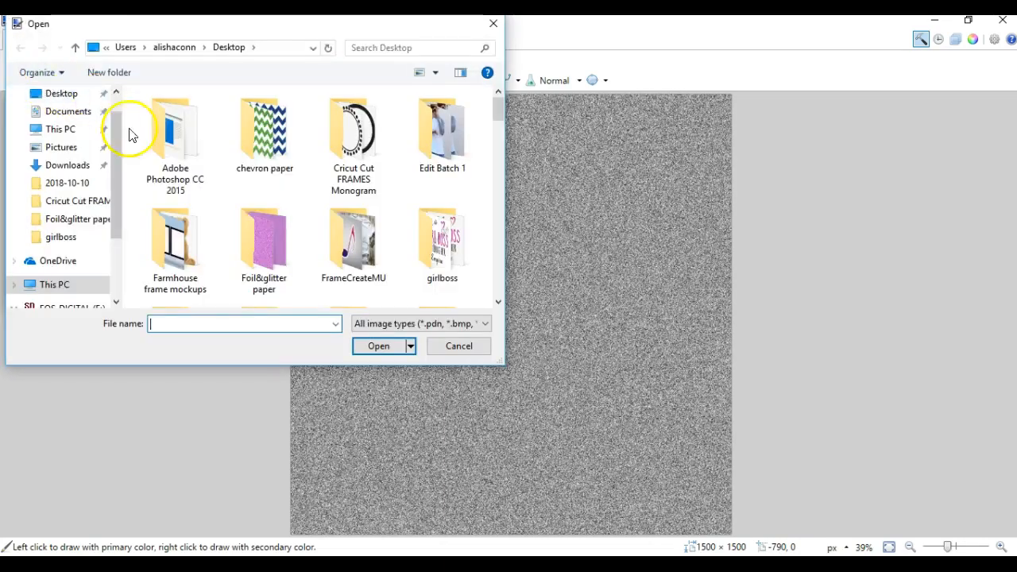
click(65, 96)
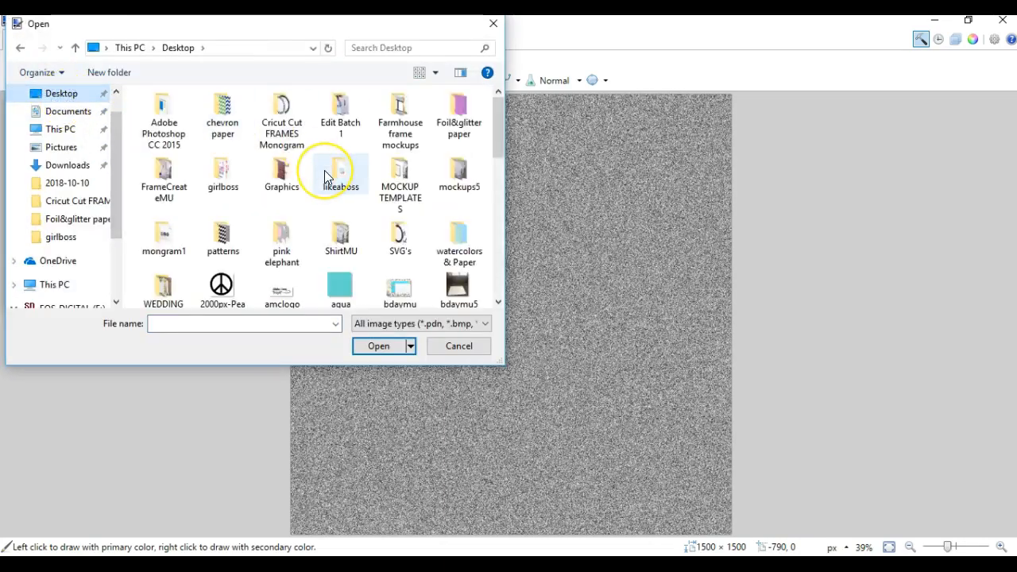
scroll(329, 171, down, 2)
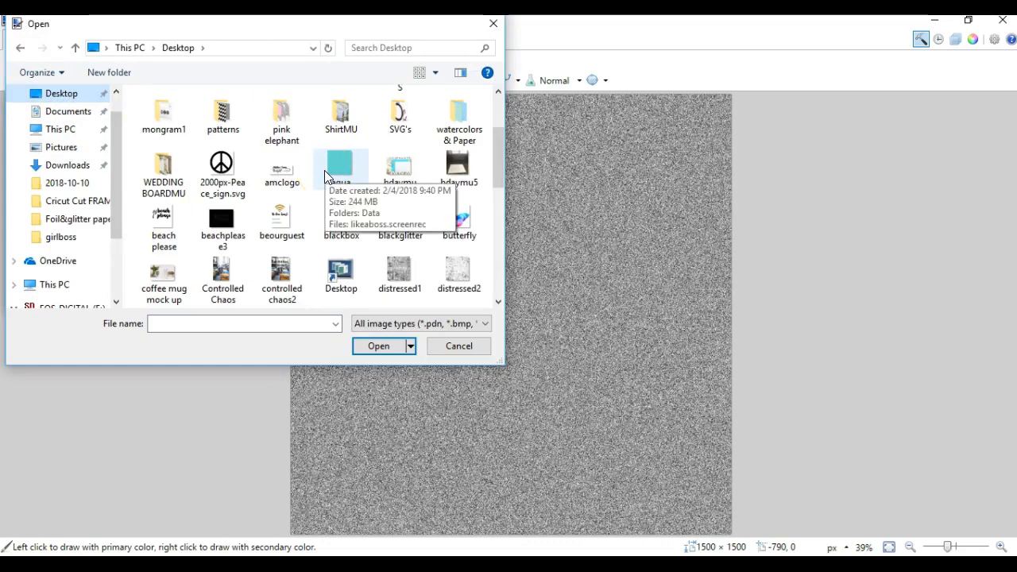
scroll(324, 170, down, 5)
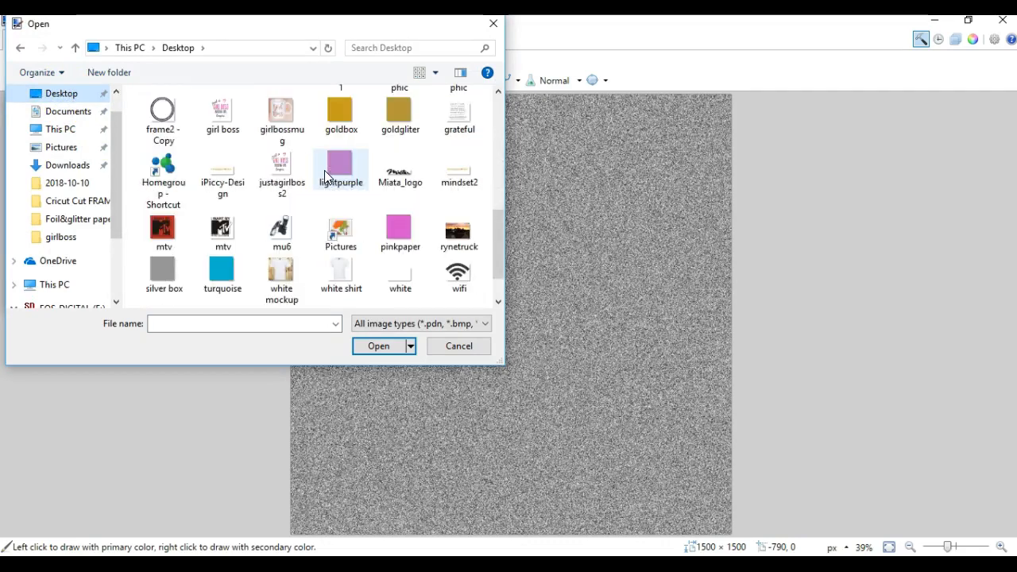
double_click(155, 268)
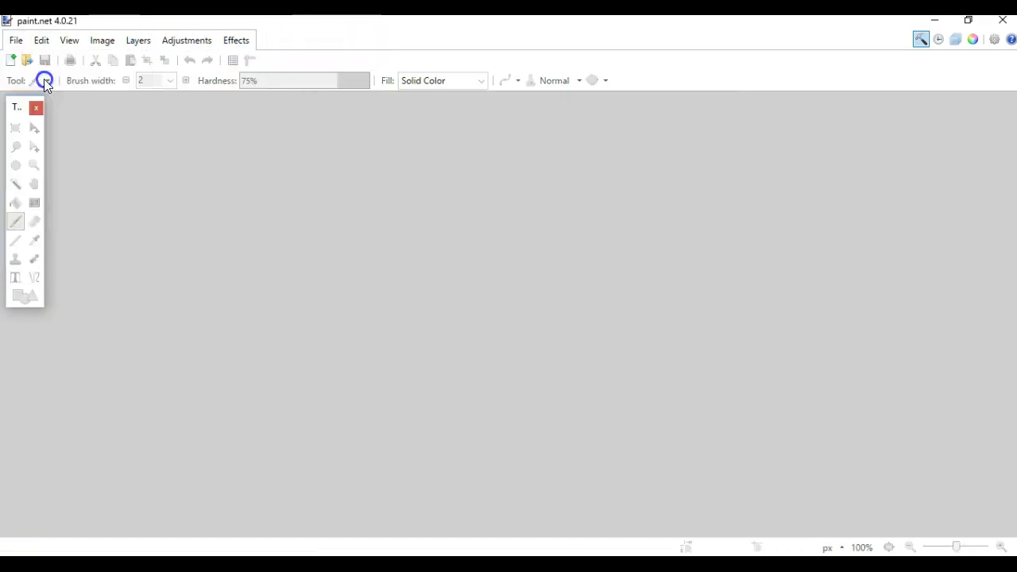
Open the plain gray silverbox.jpg image from the Desktop.
key(ctrl+o)
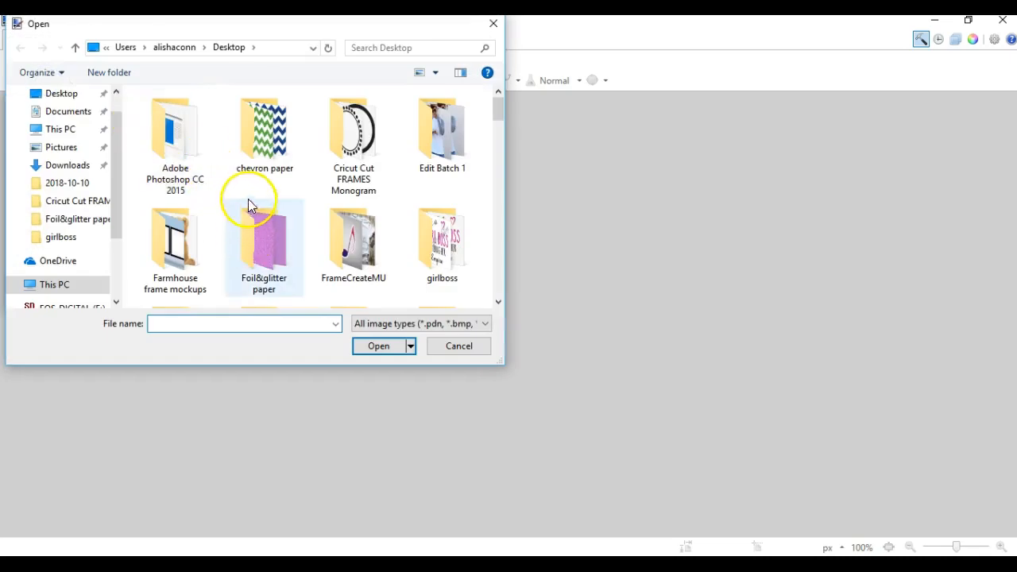
click(63, 94)
scroll(227, 151, down, 6)
double_click(218, 272)
click(340, 241)
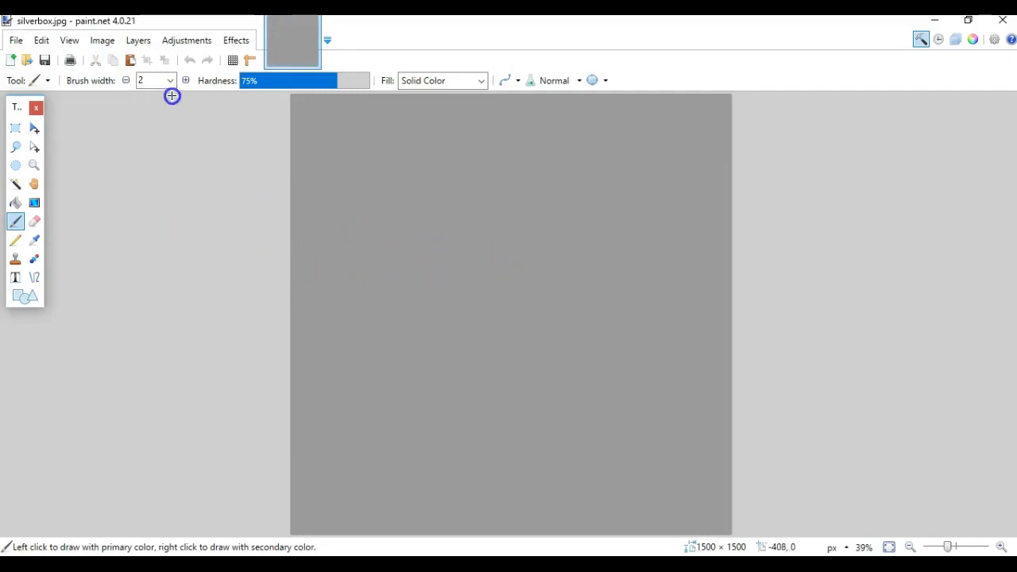
Apply the Add Noise effect to the silver image with intensity 100, color saturation 0 and coverage 100.
click(229, 41)
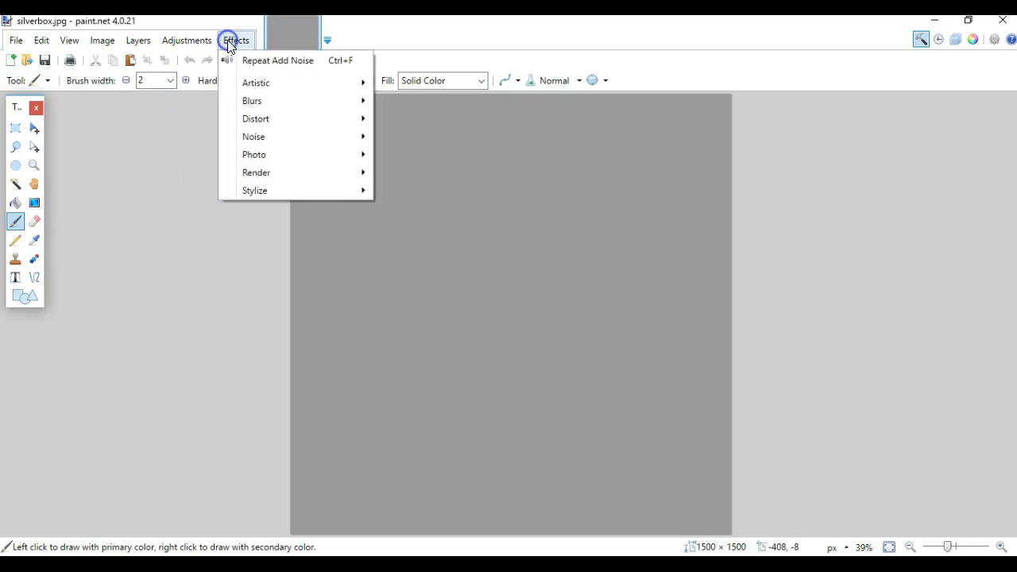
mouse_move(277, 136)
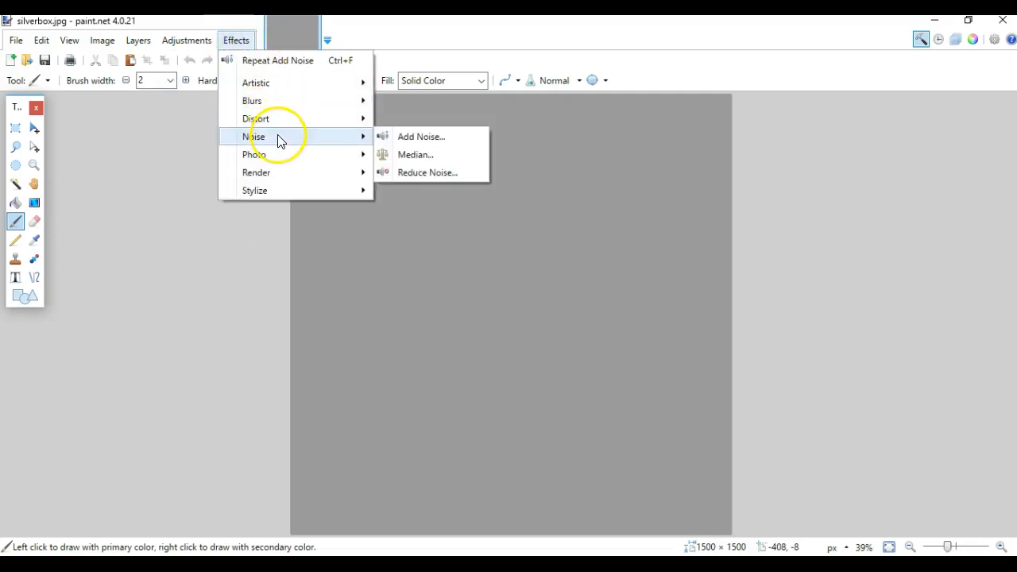
click(412, 139)
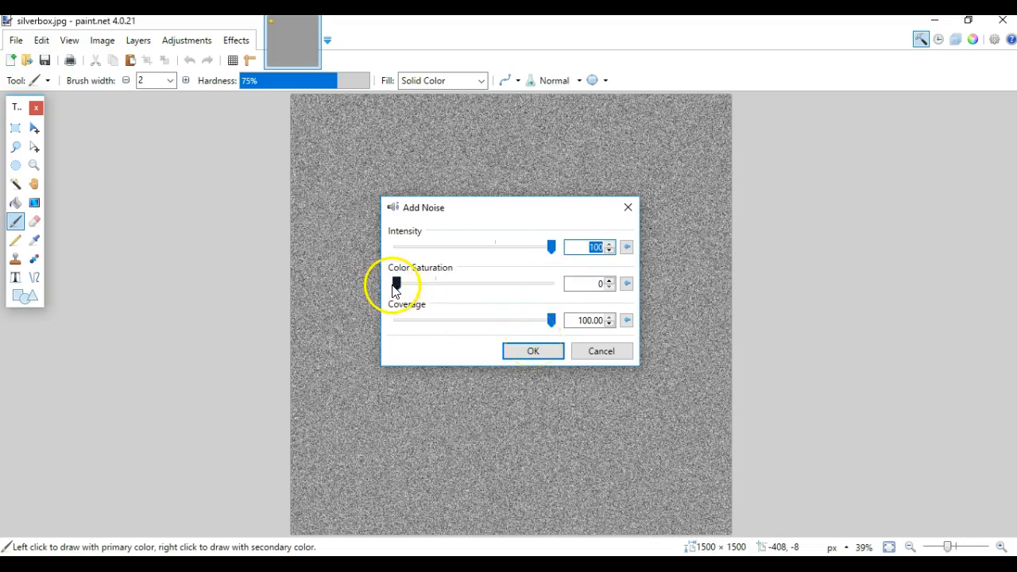
click(522, 354)
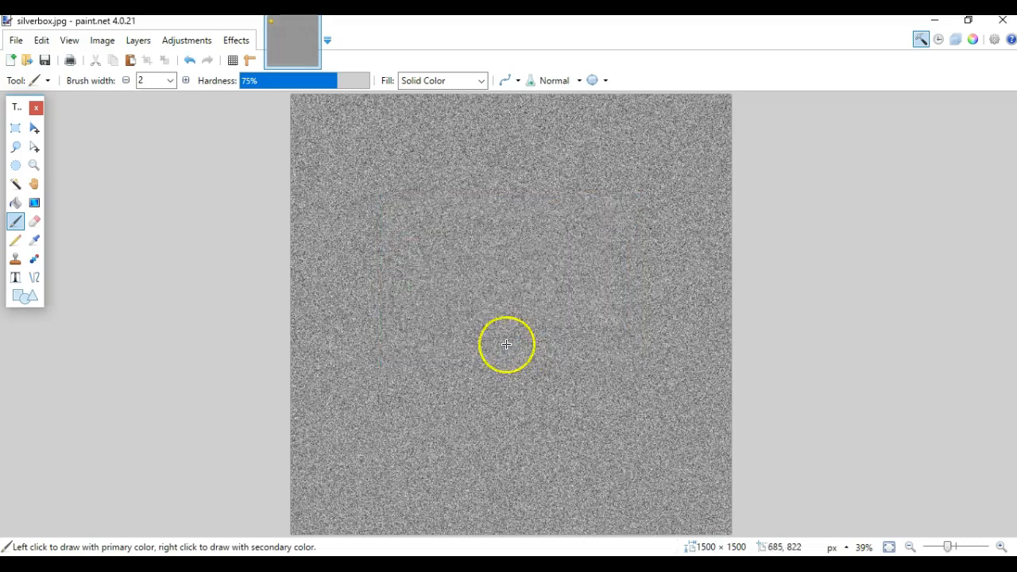
Apply a second Add Noise pass to the silver image with intensity 71, color saturation 0 and coverage 100.
click(237, 39)
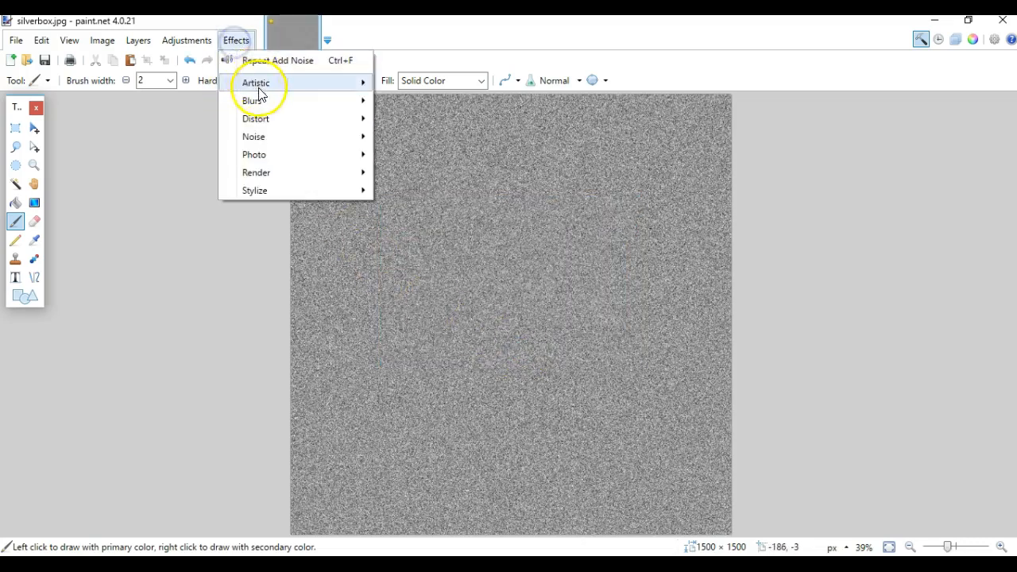
mouse_move(274, 139)
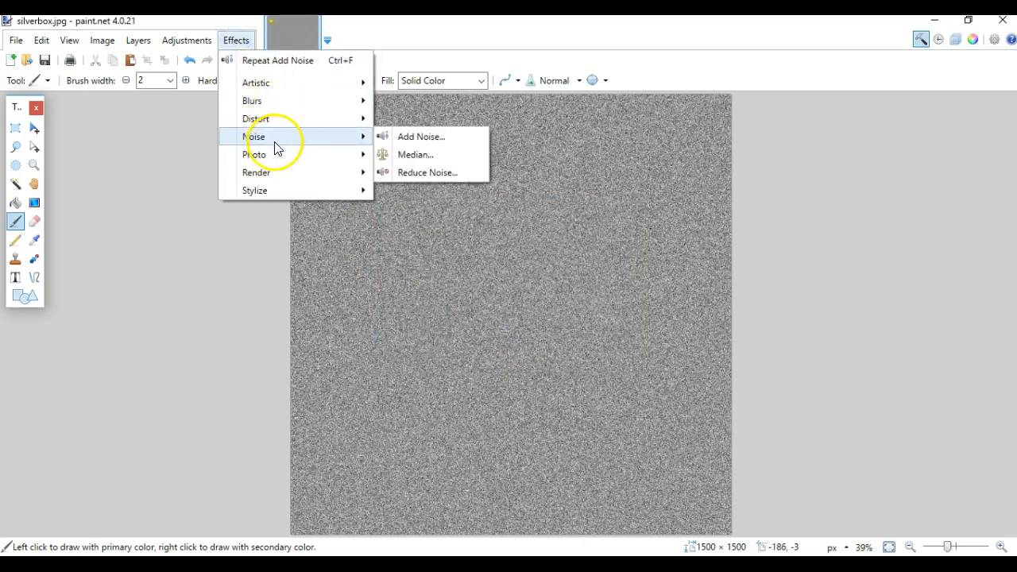
click(420, 138)
click(552, 250)
drag(547, 253, 506, 253)
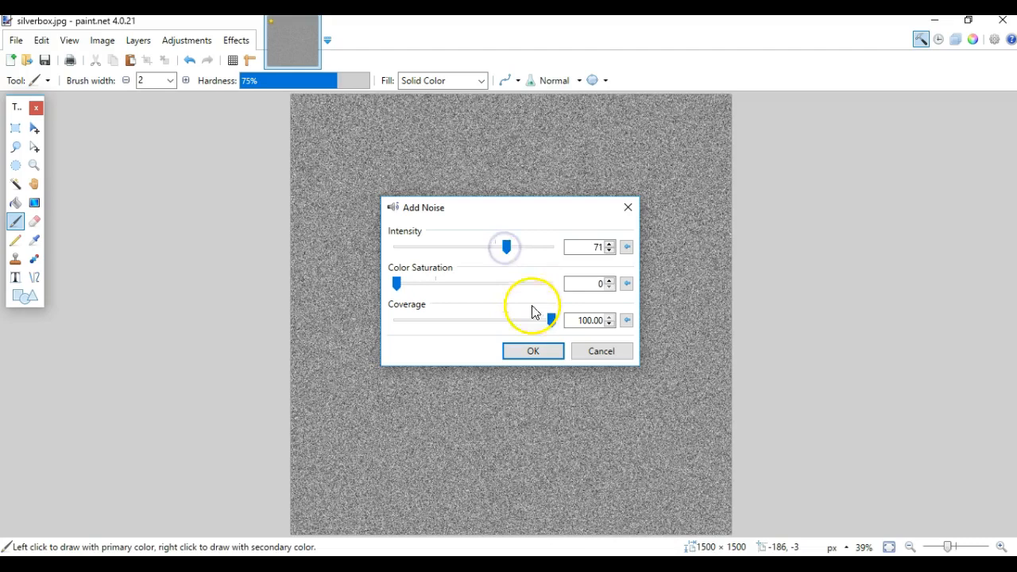
click(530, 354)
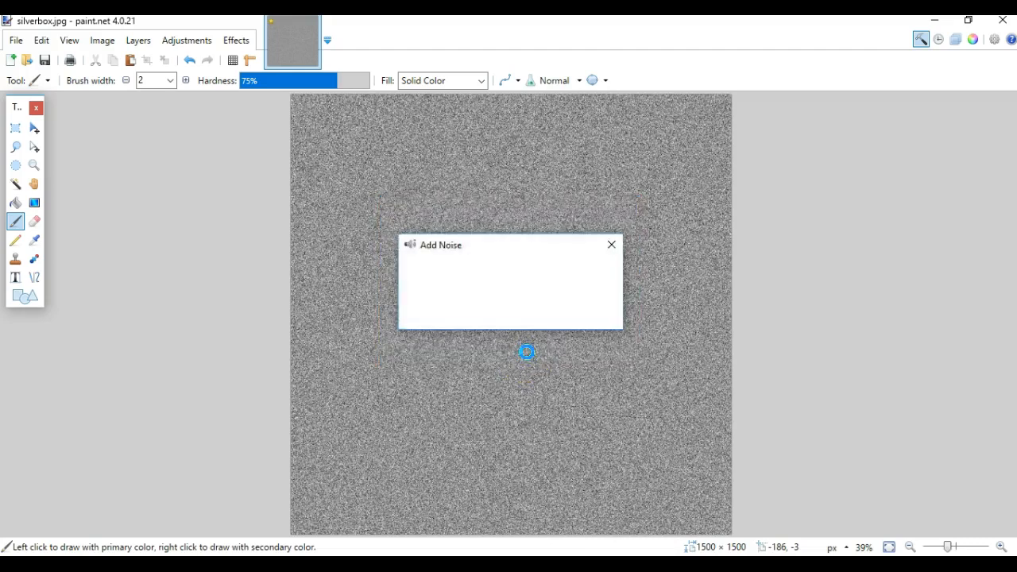
Save the noisy silver image to the Desktop as a JPEG named silverglitter at quality 100.
click(16, 40)
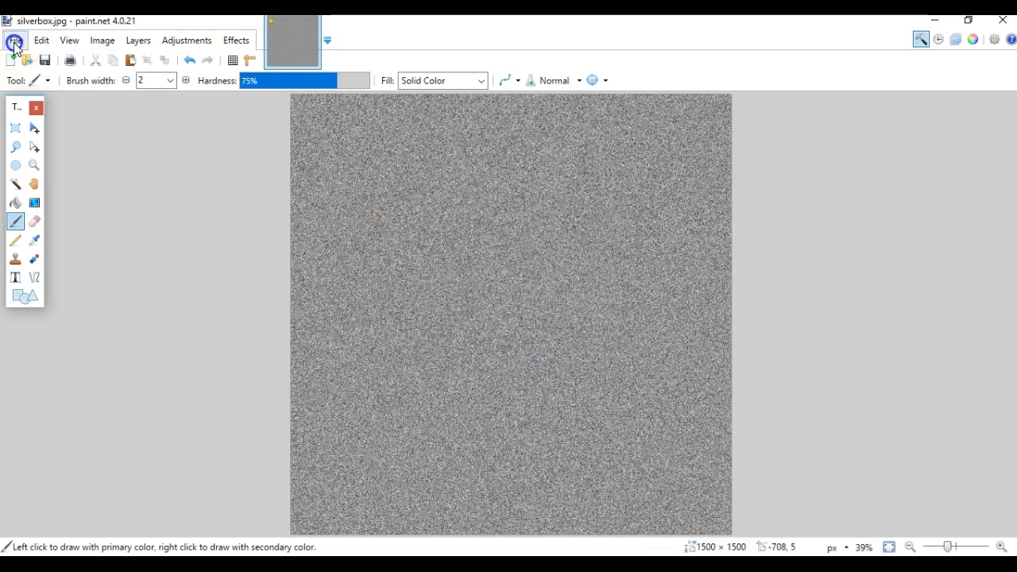
click(46, 174)
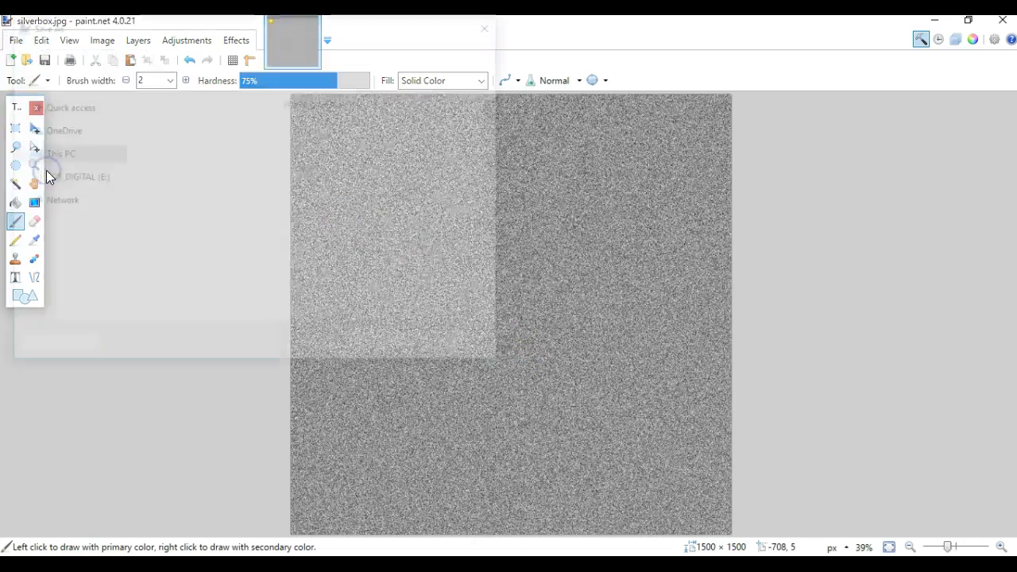
text(sil)
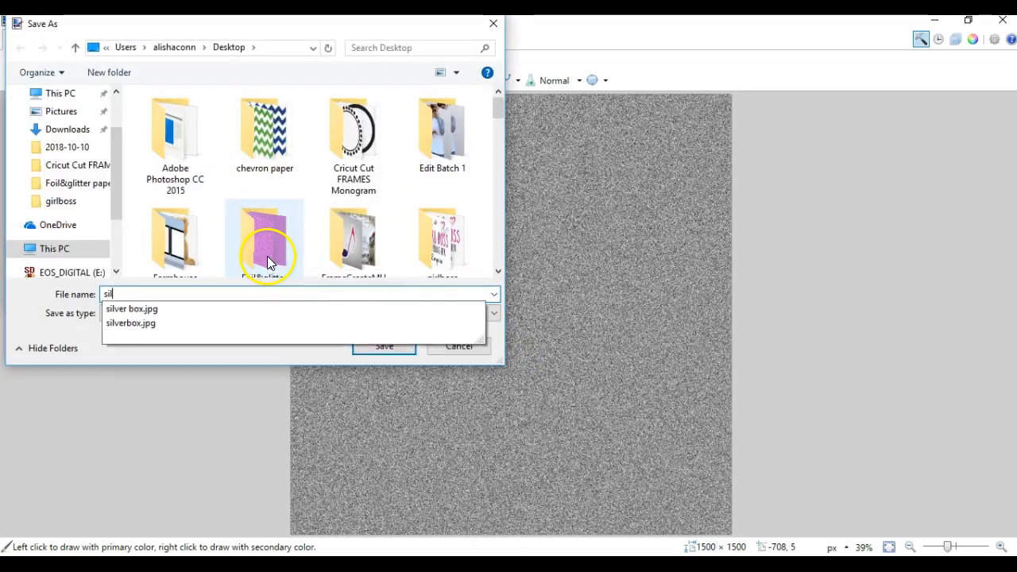
text(verglitter)
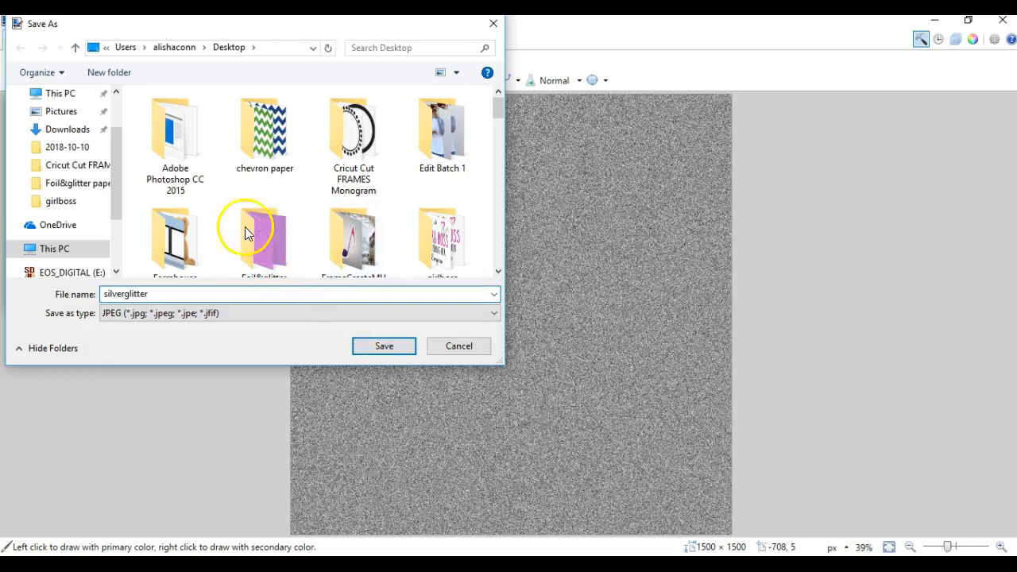
drag(115, 141, 116, 103)
click(83, 125)
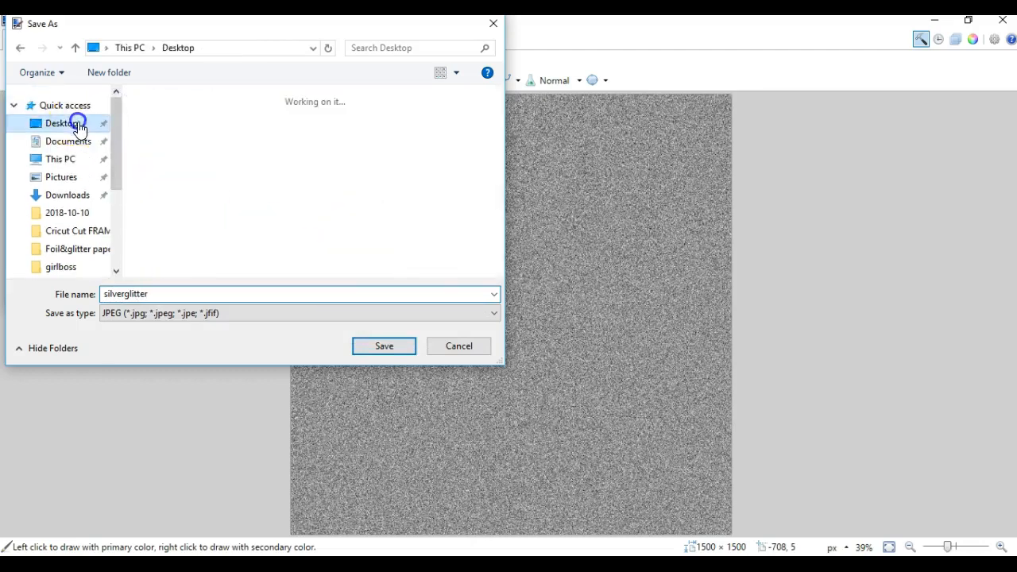
click(376, 343)
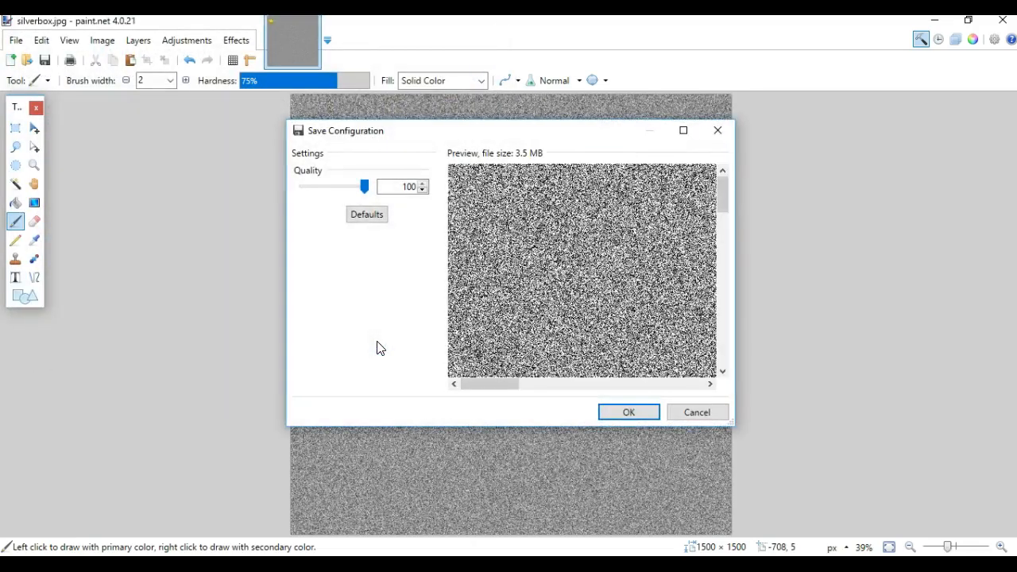
click(613, 411)
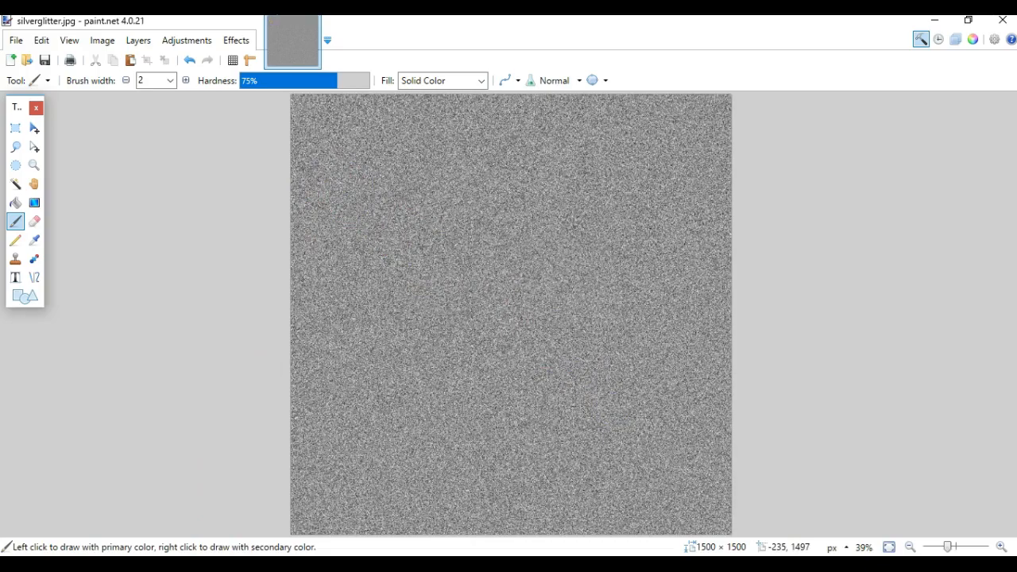
Switch to iPiccy in Chrome, dismiss the saved-image message and create a new white 700 x 700 design.
mouse_move(164, 556)
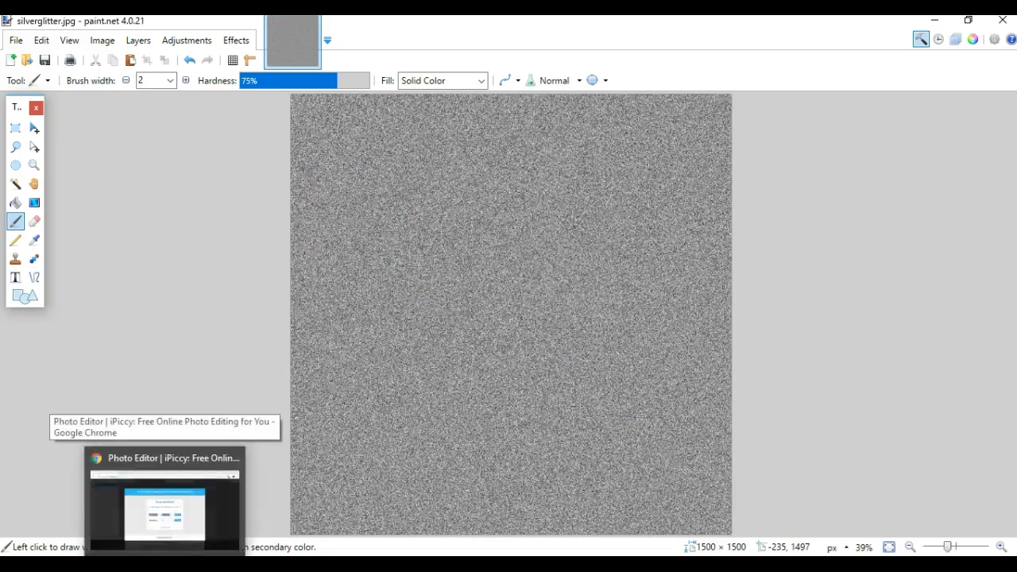
click(165, 508)
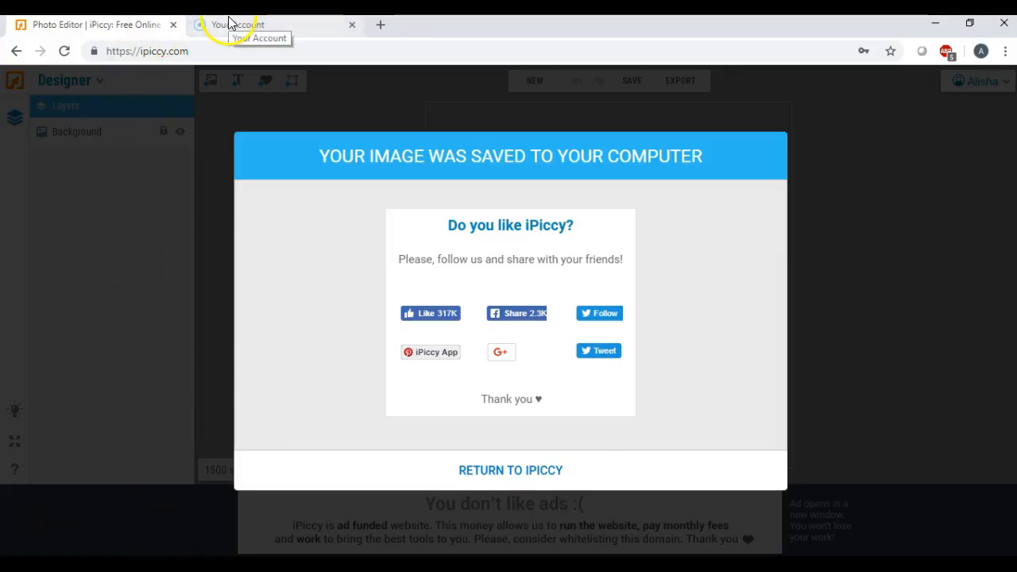
click(490, 470)
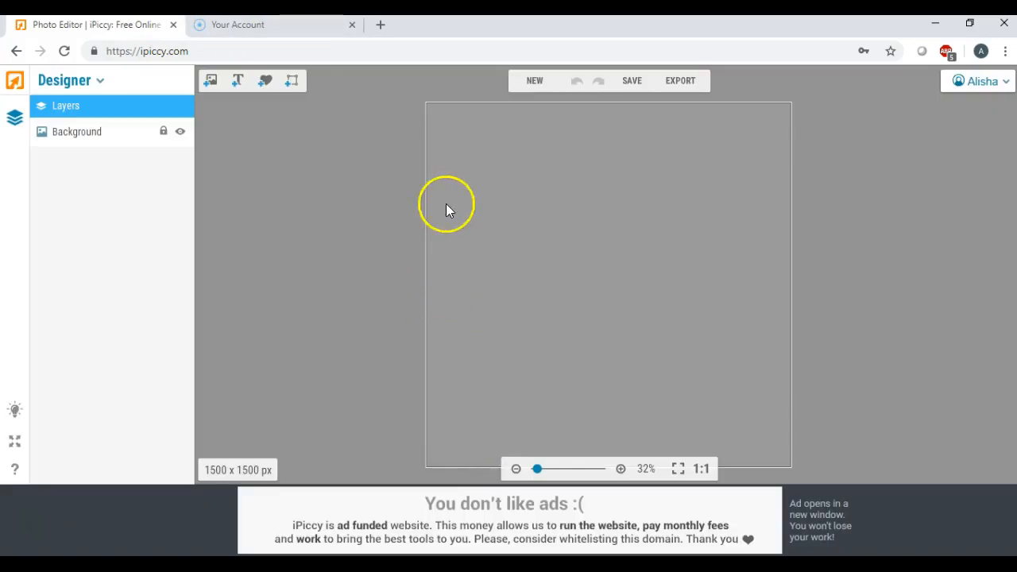
click(535, 80)
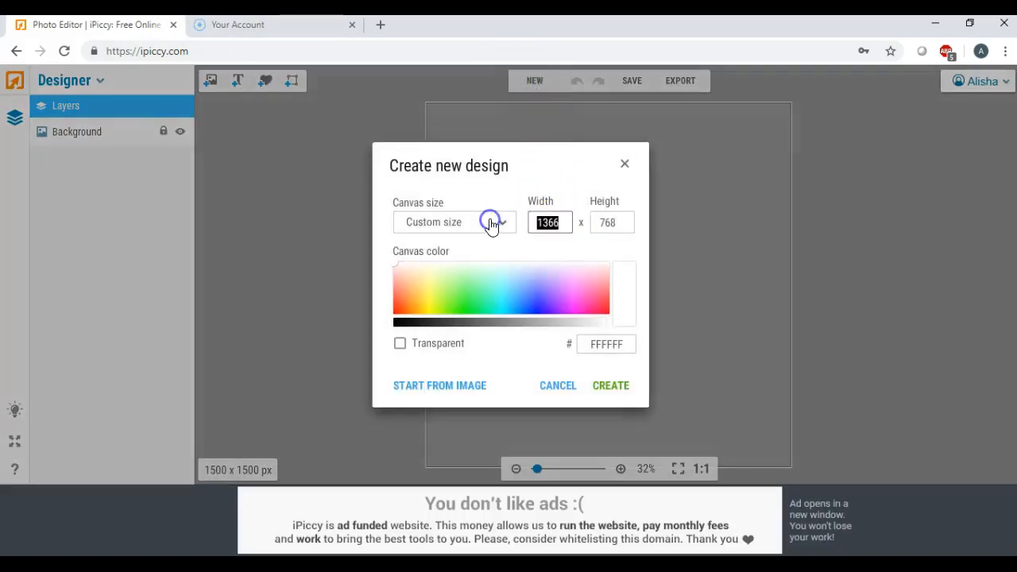
click(613, 223)
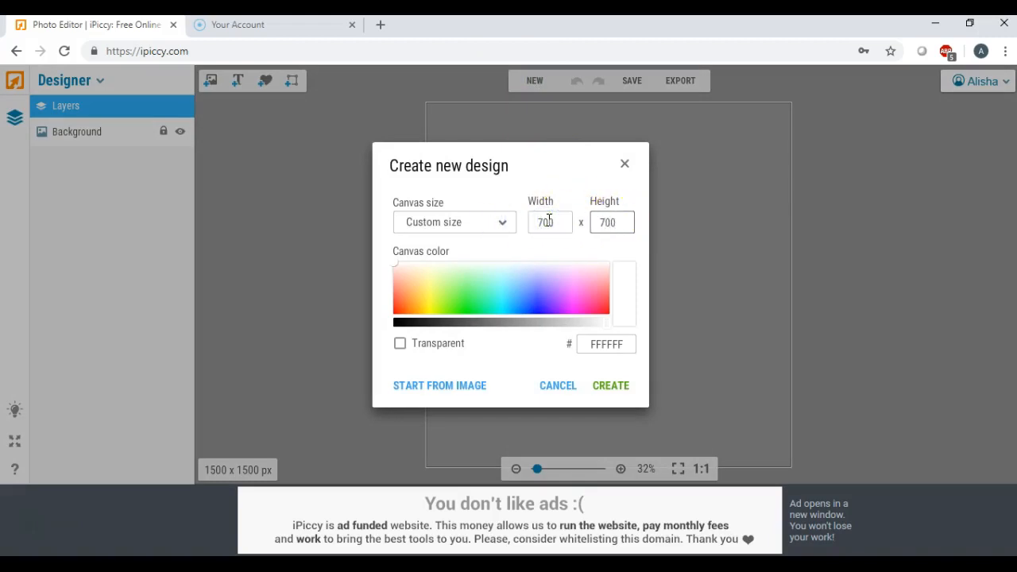
click(612, 386)
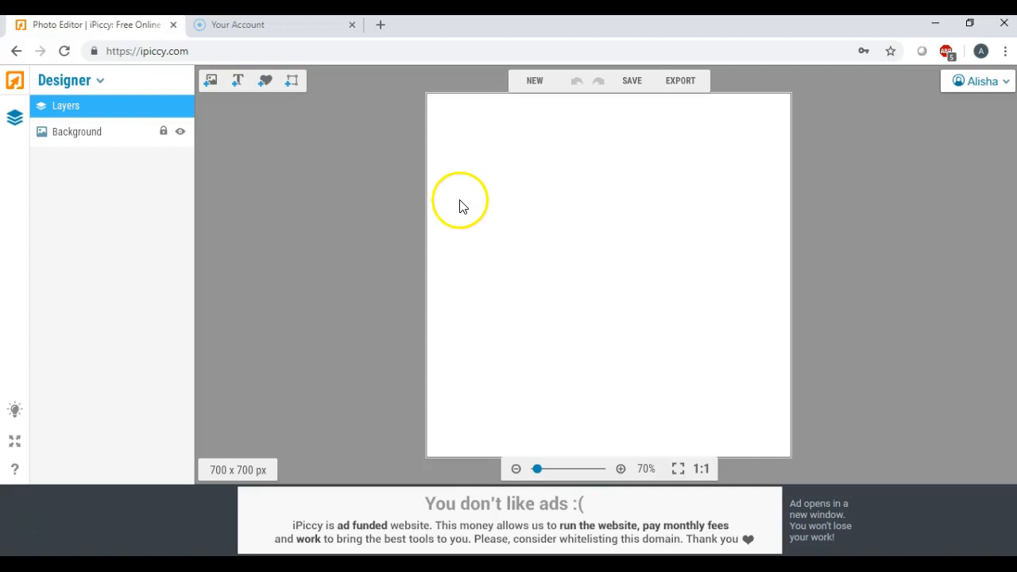
Add a text layer reading Spooky, placed in the upper half of the canvas and enlarged to size 75.
click(237, 82)
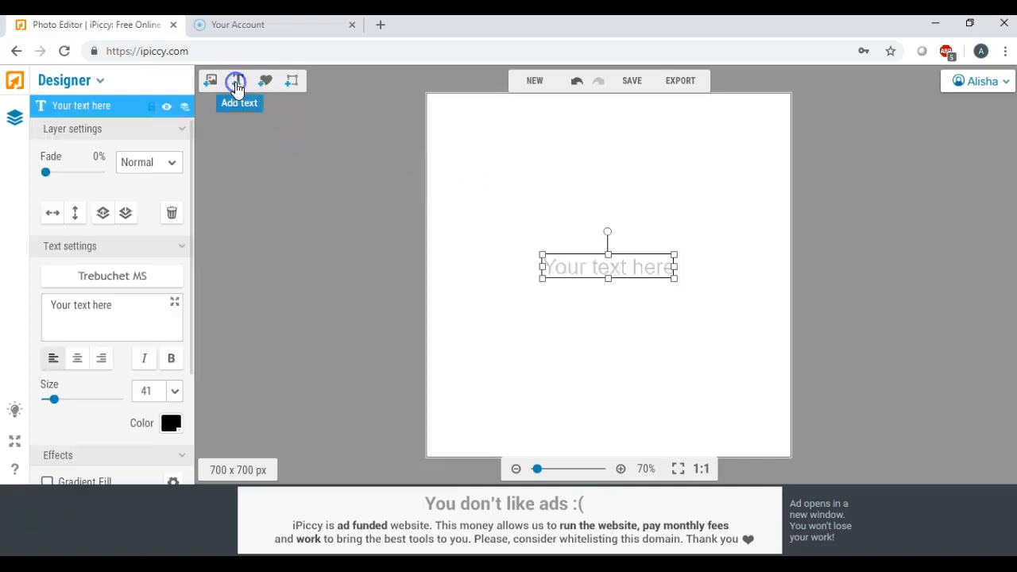
click(517, 231)
drag(517, 230, 491, 206)
drag(625, 228, 753, 345)
drag(56, 309, 119, 310)
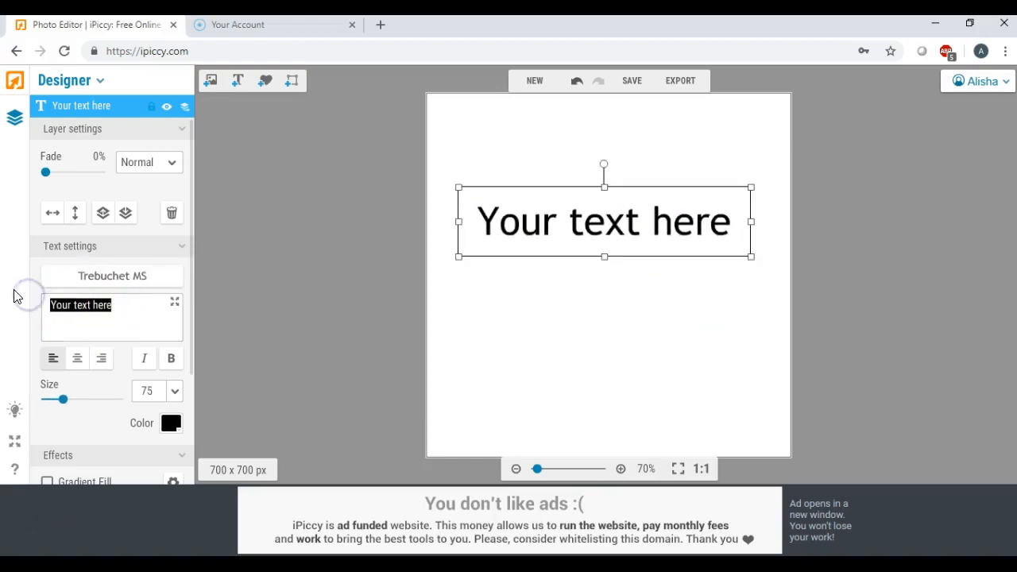
text(Spooky)
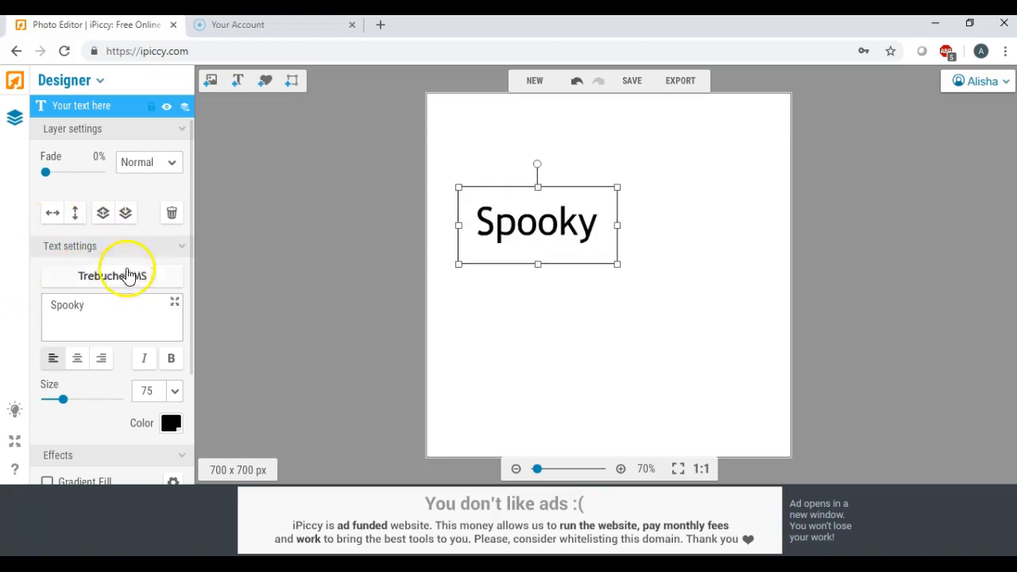
Change the Spooky text's font to the online dripping font Shlop.
click(95, 278)
scroll(100, 266, down, 4)
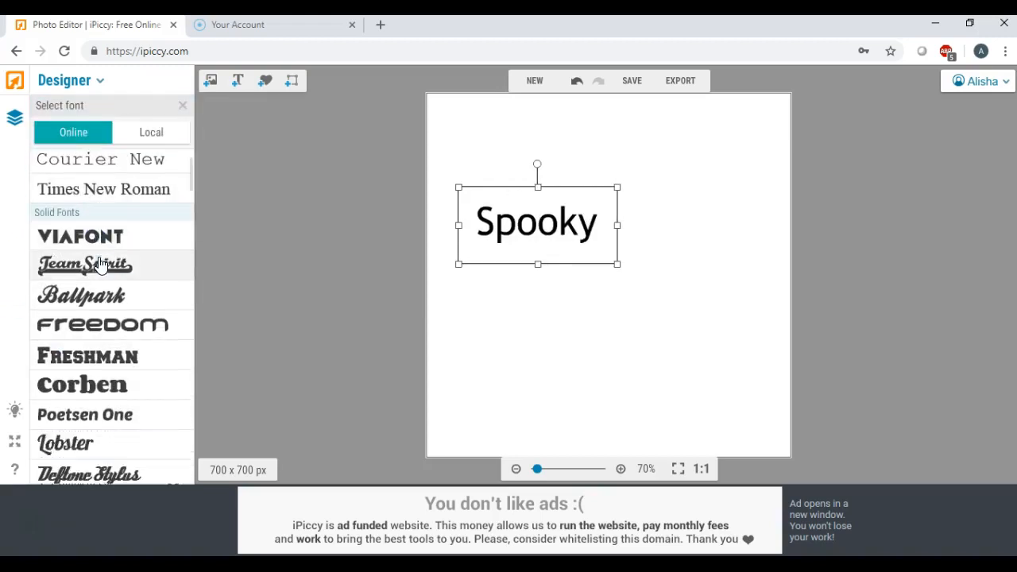
scroll(100, 266, down, 5)
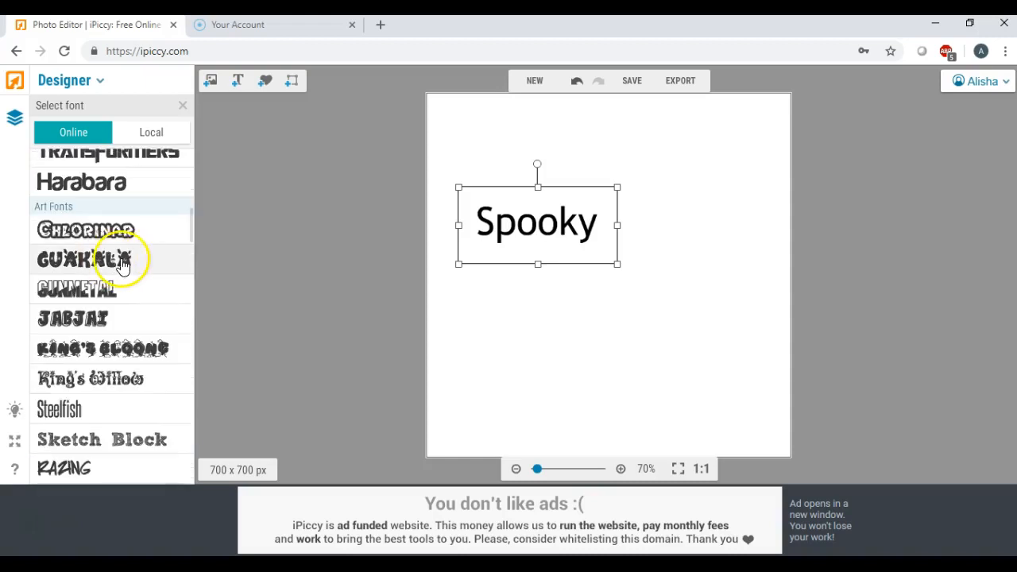
scroll(110, 259, down, 3)
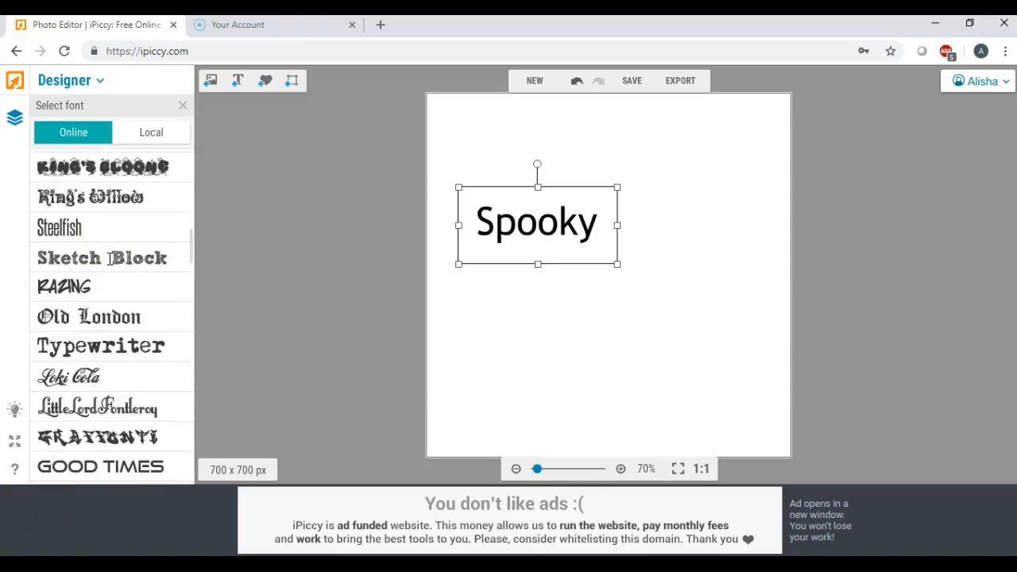
scroll(110, 259, down, 8)
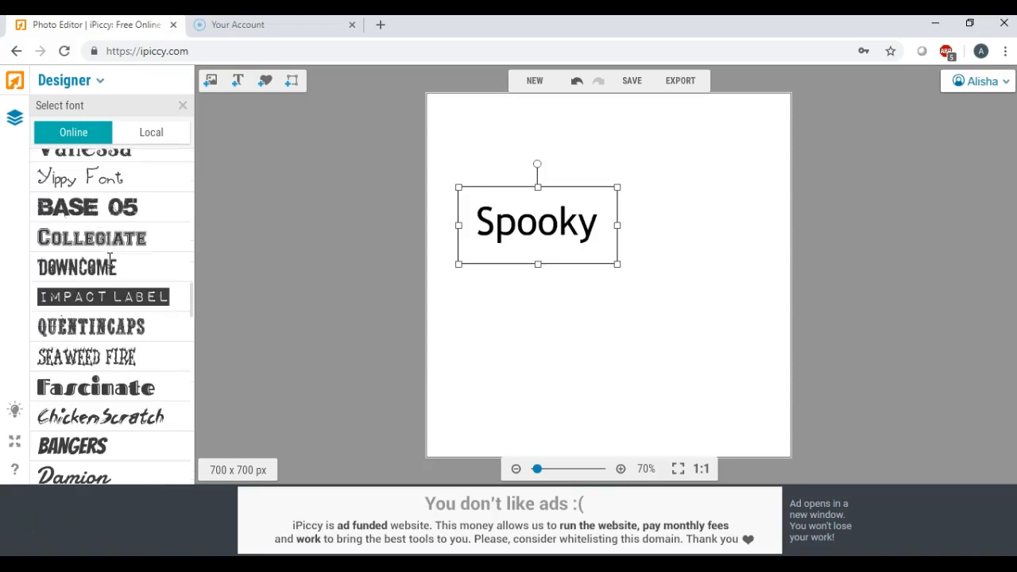
scroll(109, 259, down, 5)
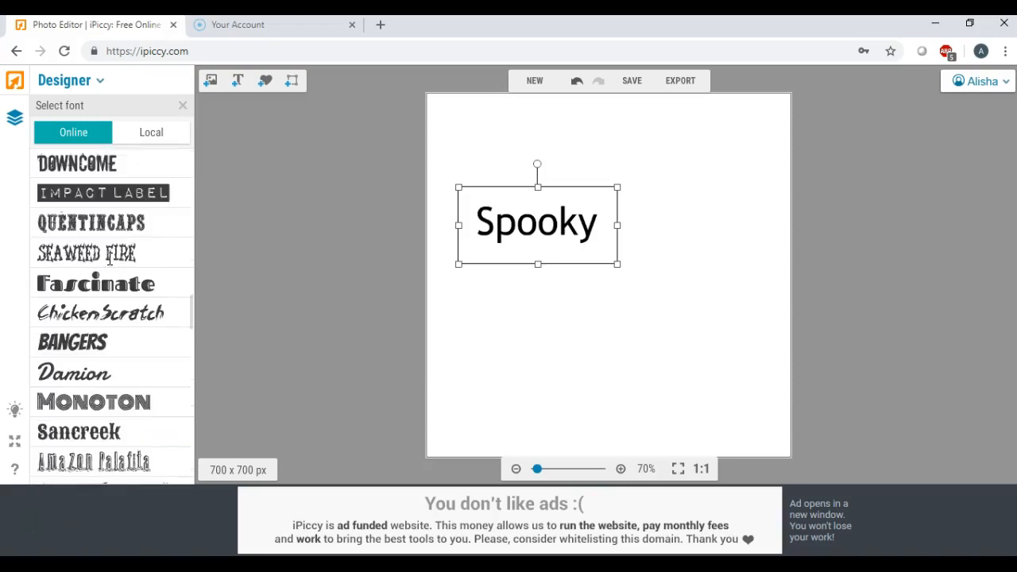
scroll(110, 259, down, 5)
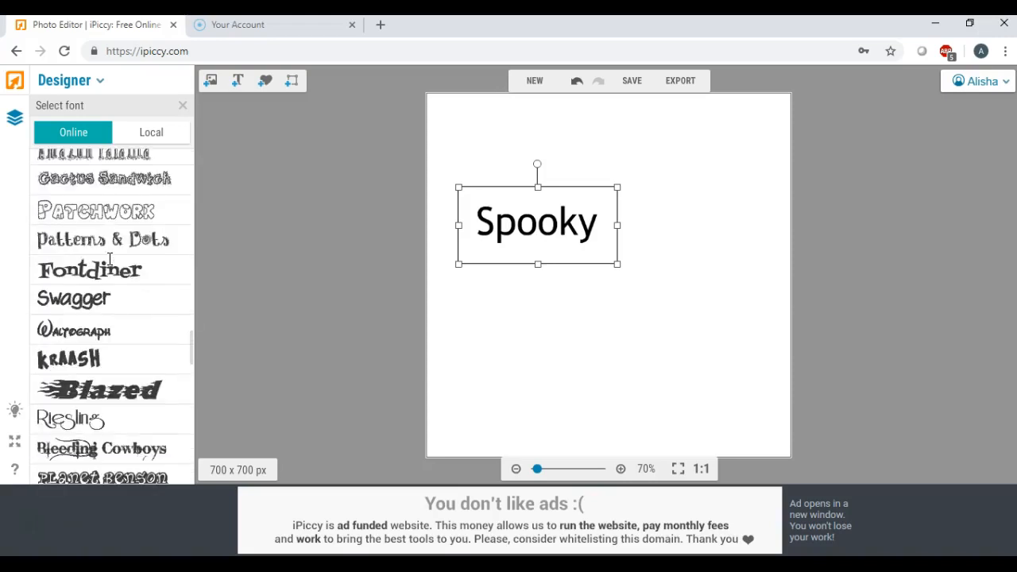
scroll(109, 260, down, 5)
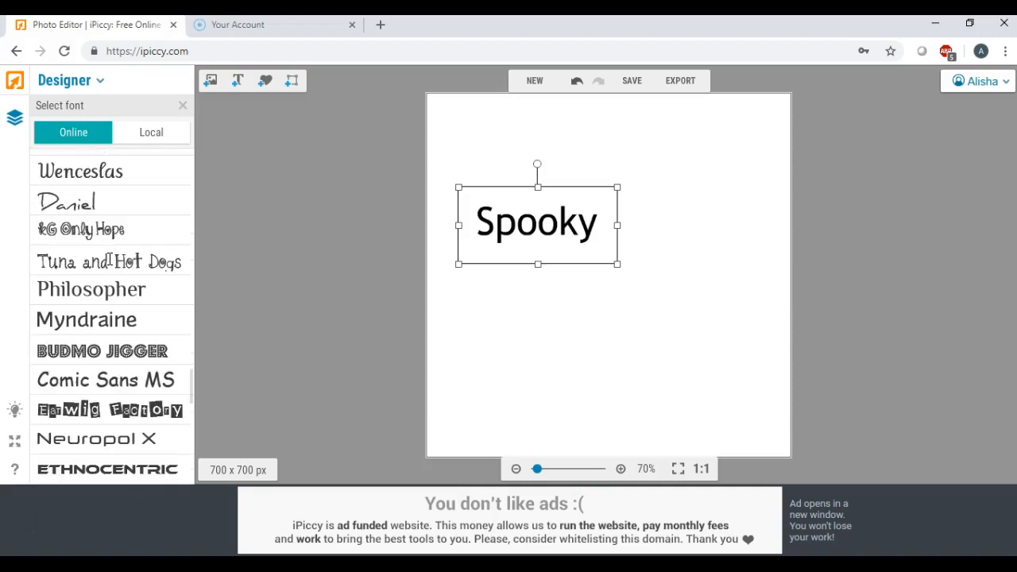
scroll(110, 260, down, 3)
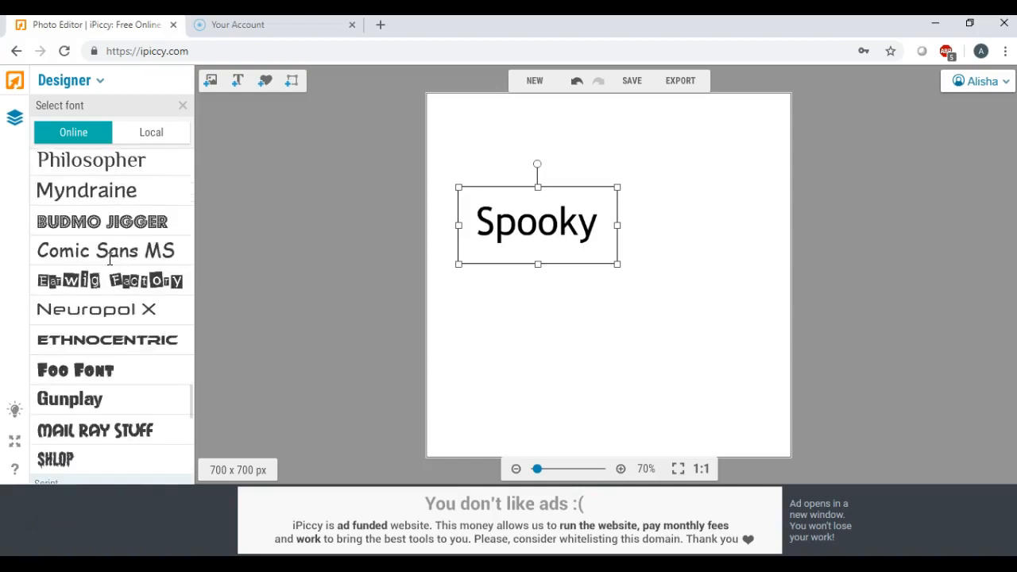
scroll(110, 259, down, 4)
click(52, 355)
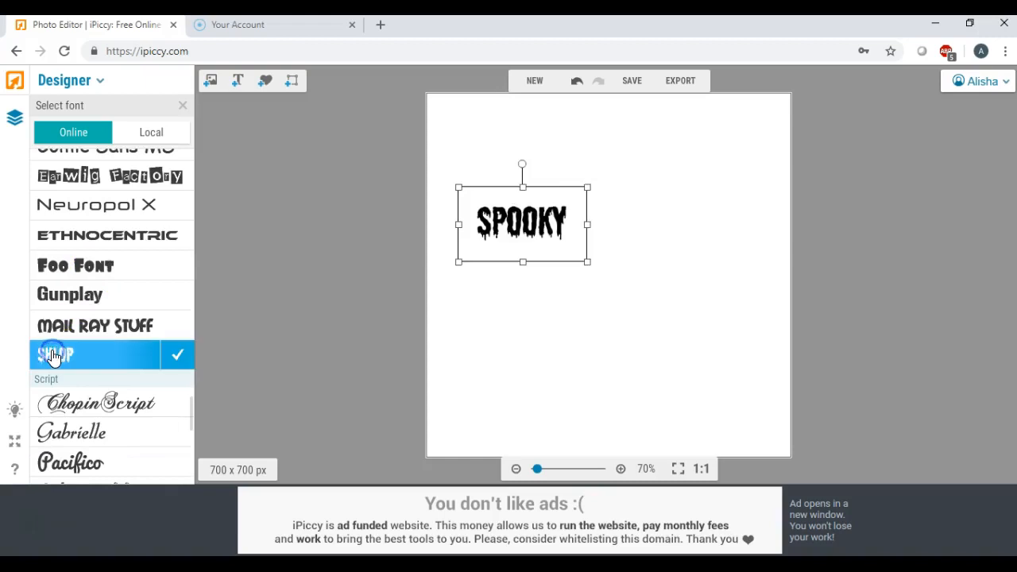
Enlarge the Spooky text to size 266, centre it across the canvas and deselect it.
drag(589, 262, 852, 467)
drag(655, 242, 592, 243)
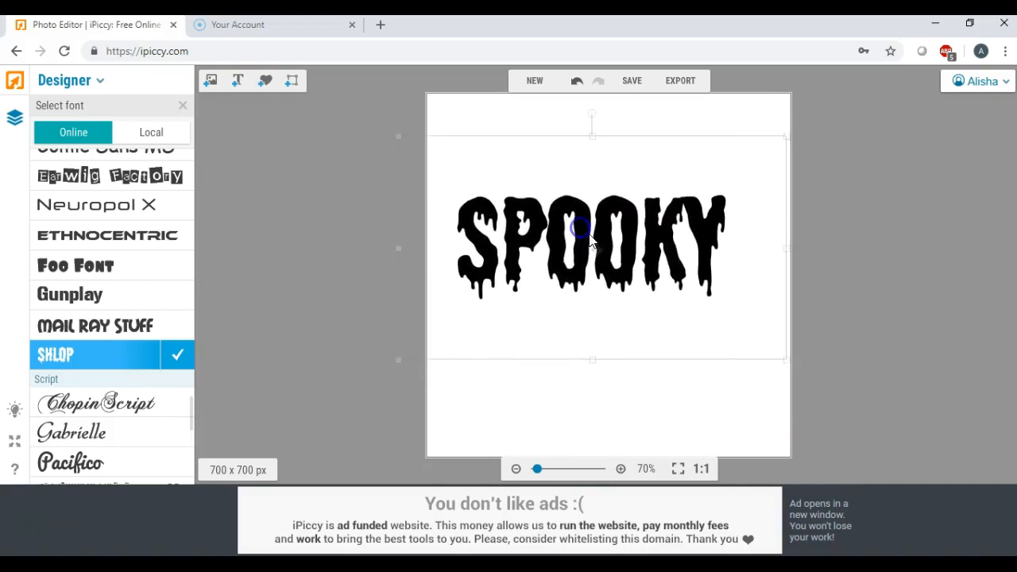
drag(786, 358, 851, 415)
drag(675, 268, 656, 268)
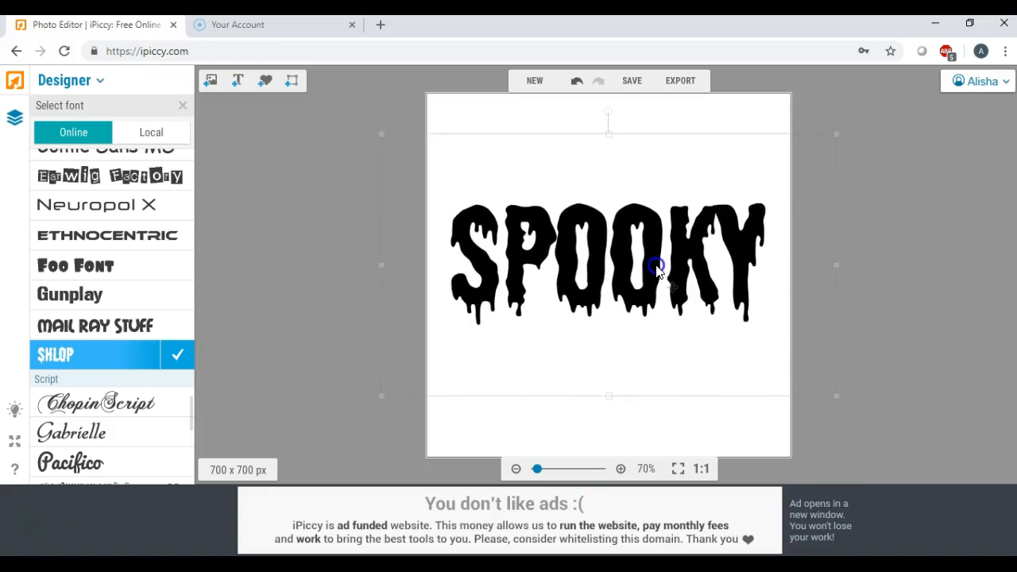
click(293, 222)
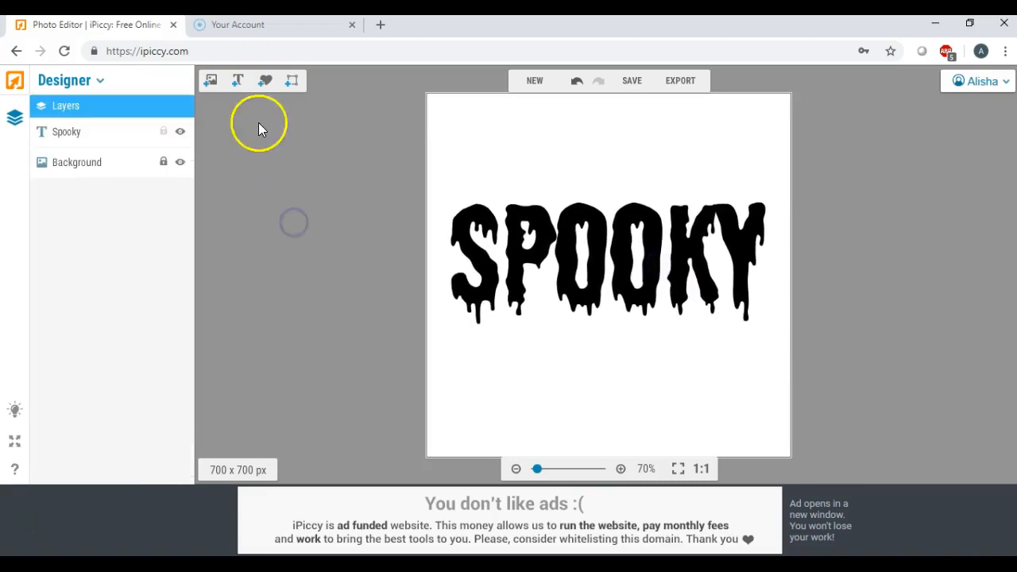
Upload the goldgliter image from the Desktop to the design's image library.
click(210, 81)
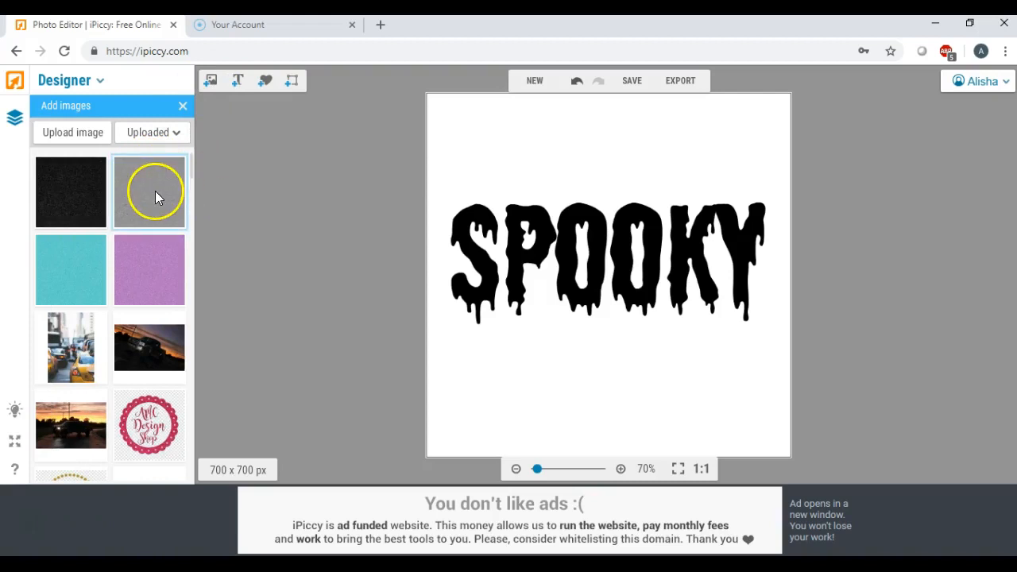
click(77, 138)
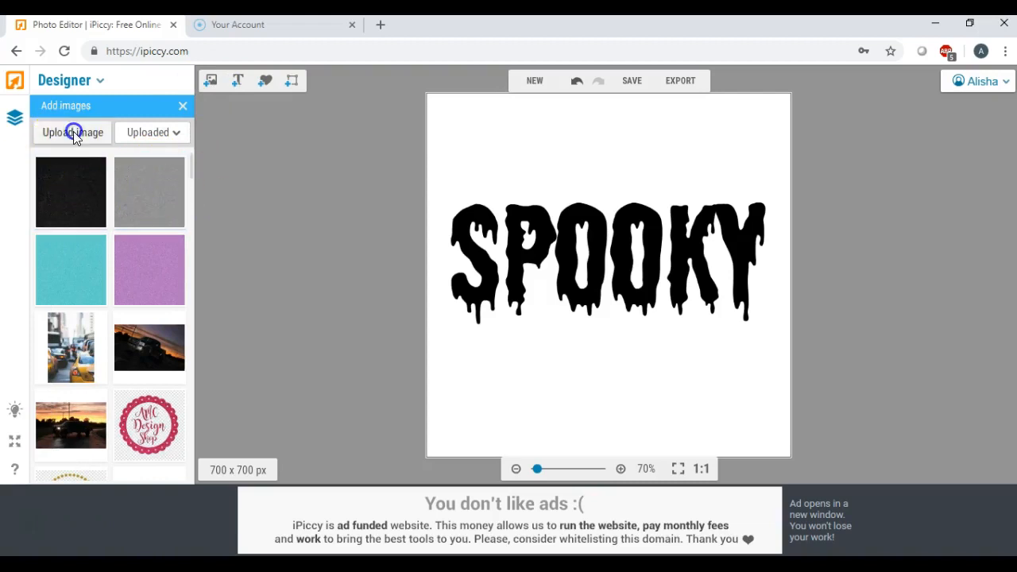
scroll(371, 195, down, 4)
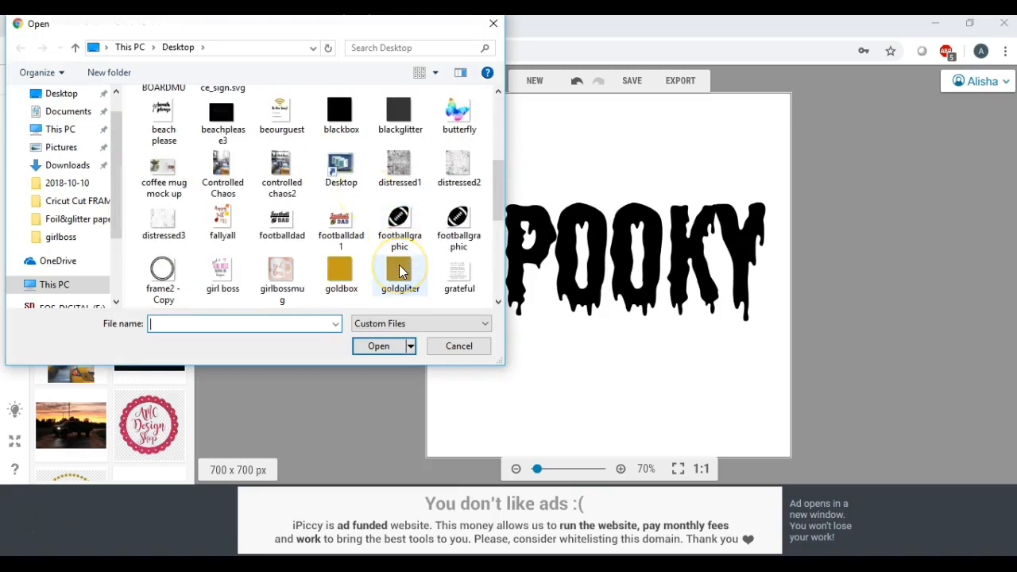
double_click(400, 271)
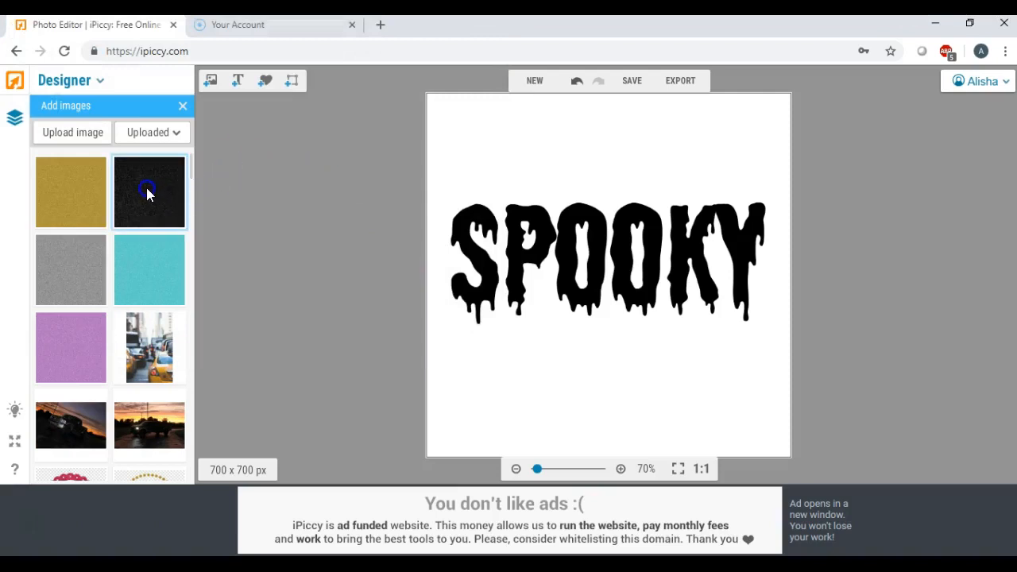
Place the black glitter image on the canvas and stretch it to full canvas width, covering the Spooky text.
drag(147, 193, 495, 230)
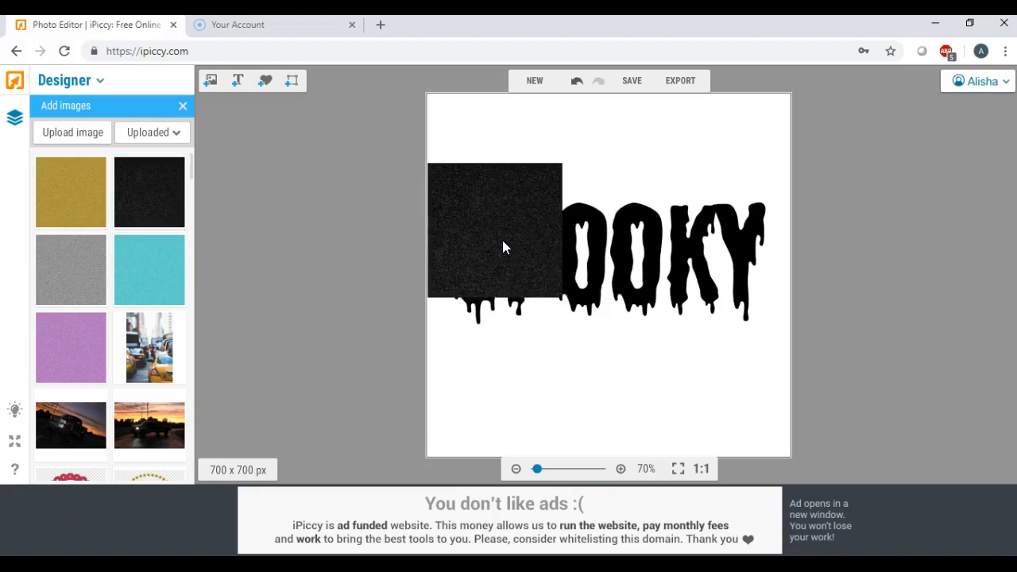
drag(495, 299, 498, 339)
drag(564, 251, 791, 248)
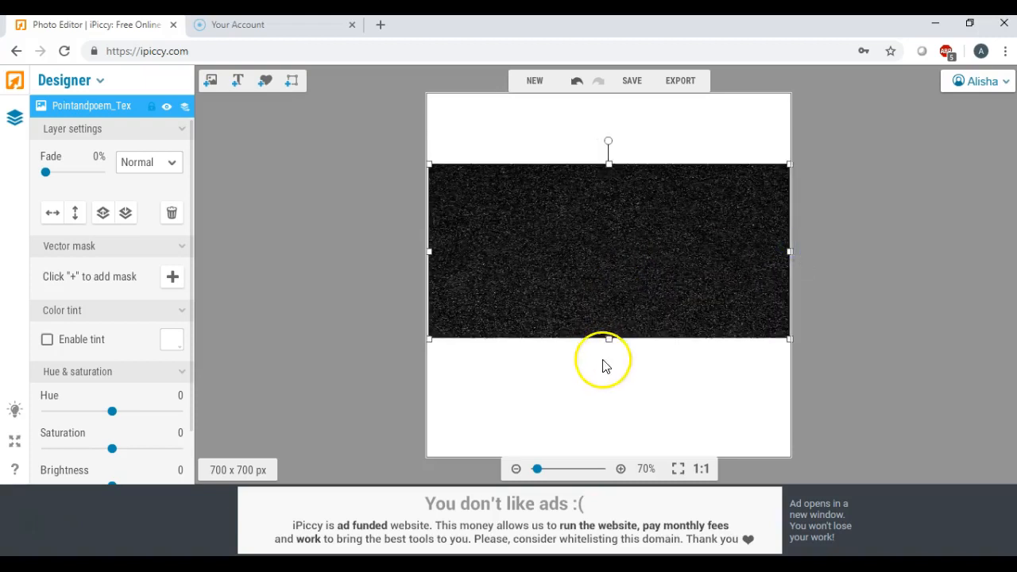
drag(612, 342, 613, 380)
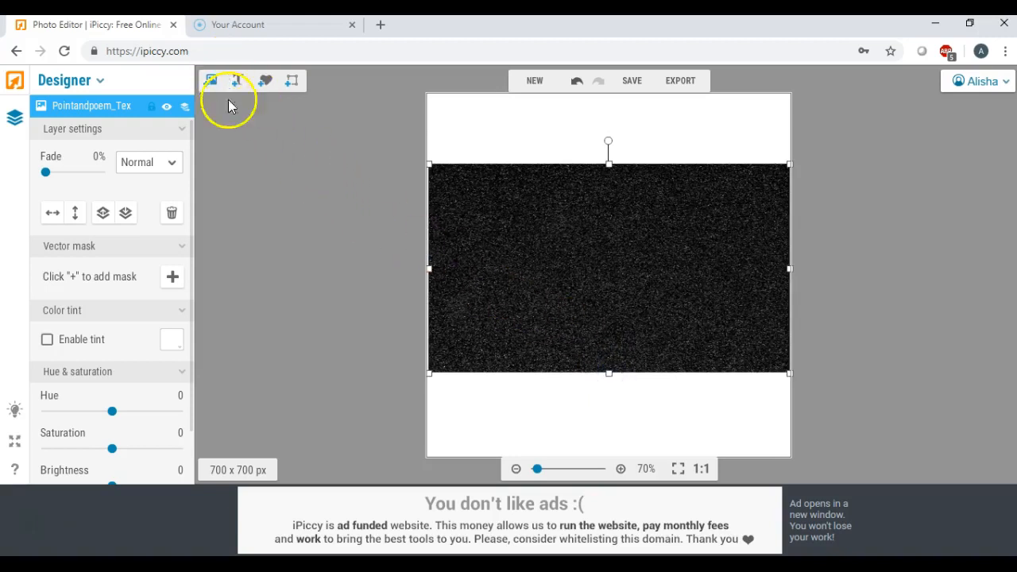
Set the black glitter layer's blend mode to Lighten and deselect the layer.
click(171, 162)
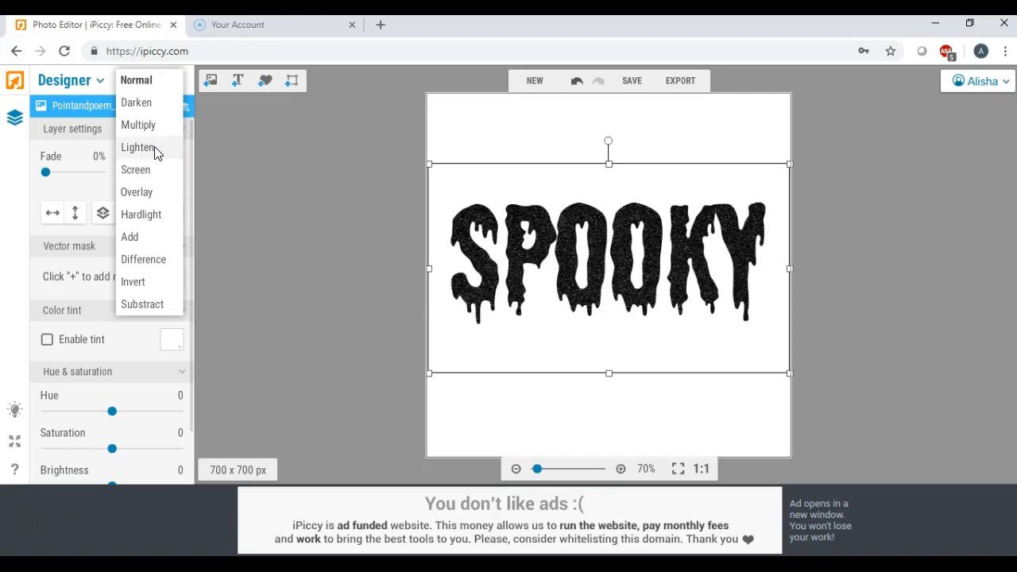
click(155, 149)
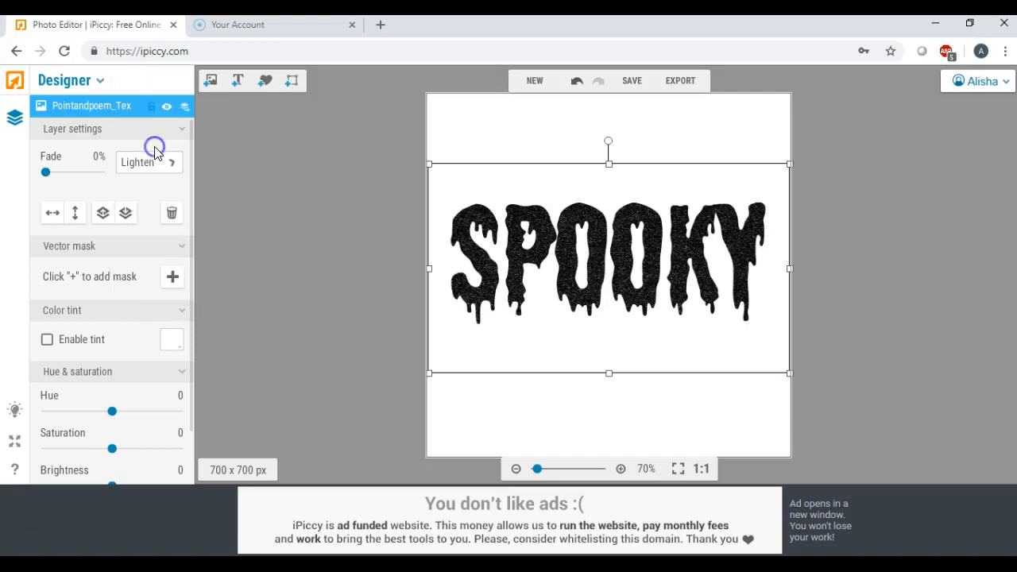
click(346, 217)
Examine the black glitter lettering up close, and delete the black glitter layer.
drag(535, 469, 558, 473)
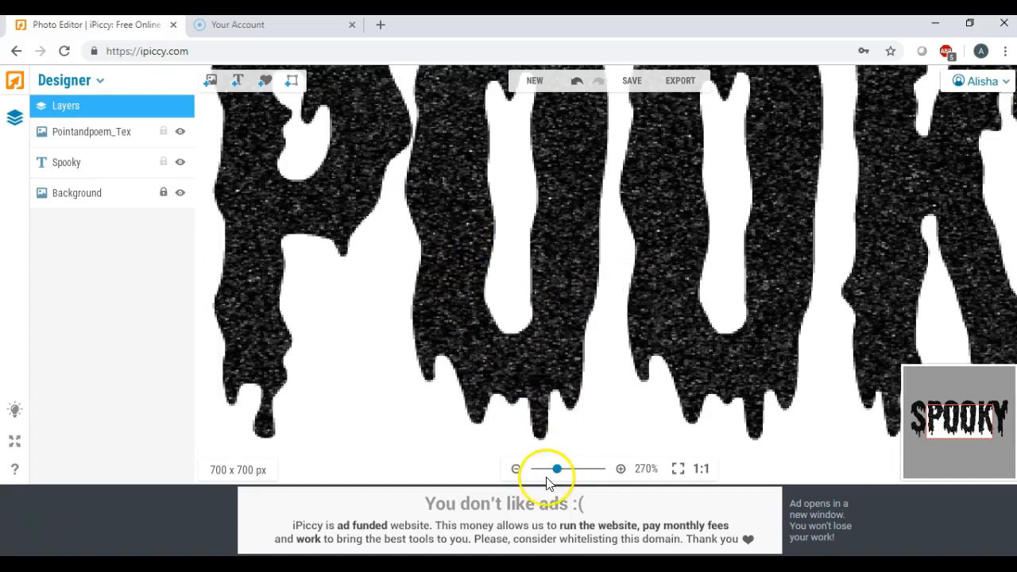
drag(558, 470, 542, 471)
click(431, 353)
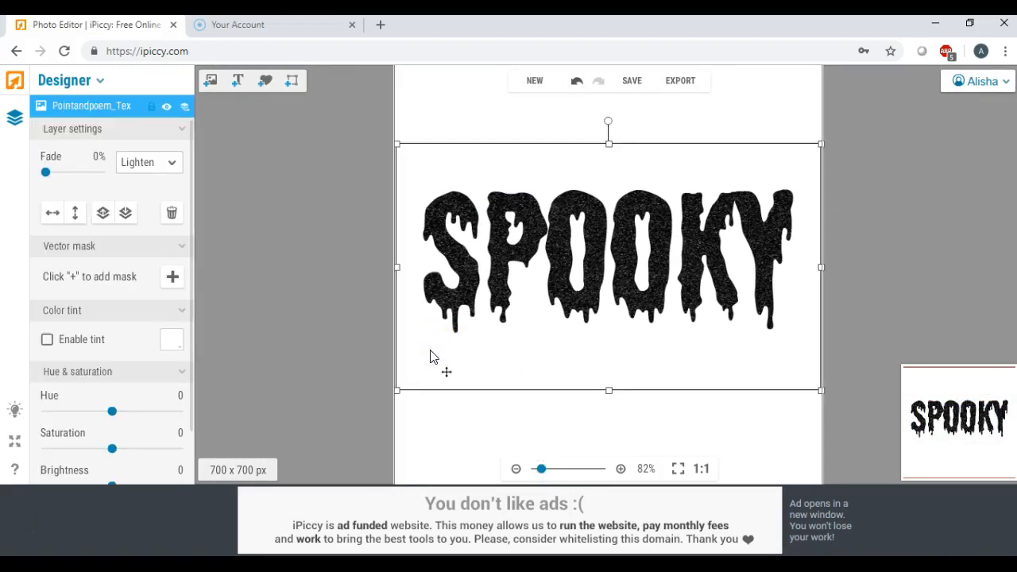
key(Delete)
Place the gold glitter image on the canvas and stretch it to full canvas width, covering the Spooky text.
click(210, 80)
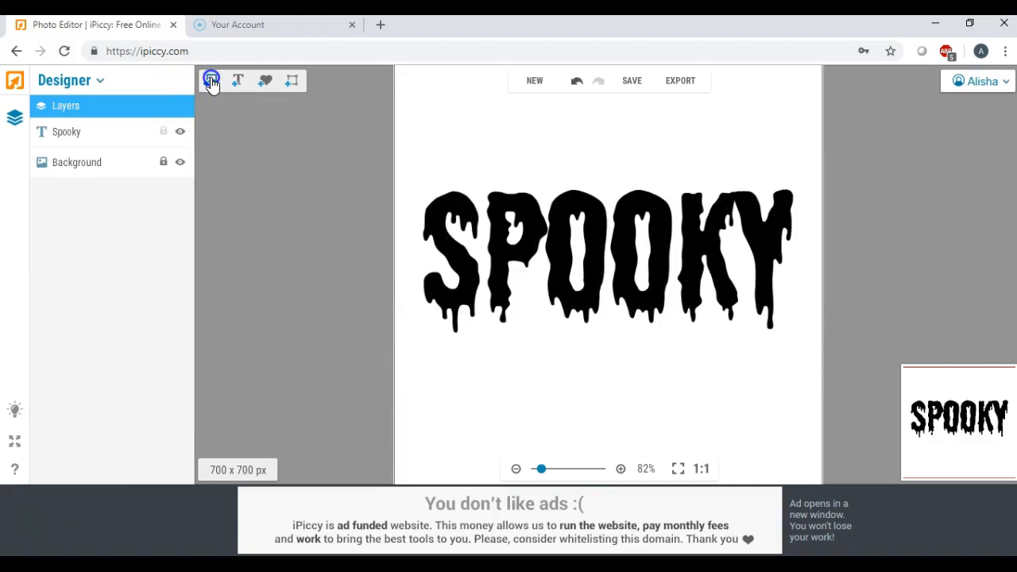
drag(74, 186, 463, 226)
click(474, 250)
drag(460, 295, 461, 344)
drag(528, 255, 821, 252)
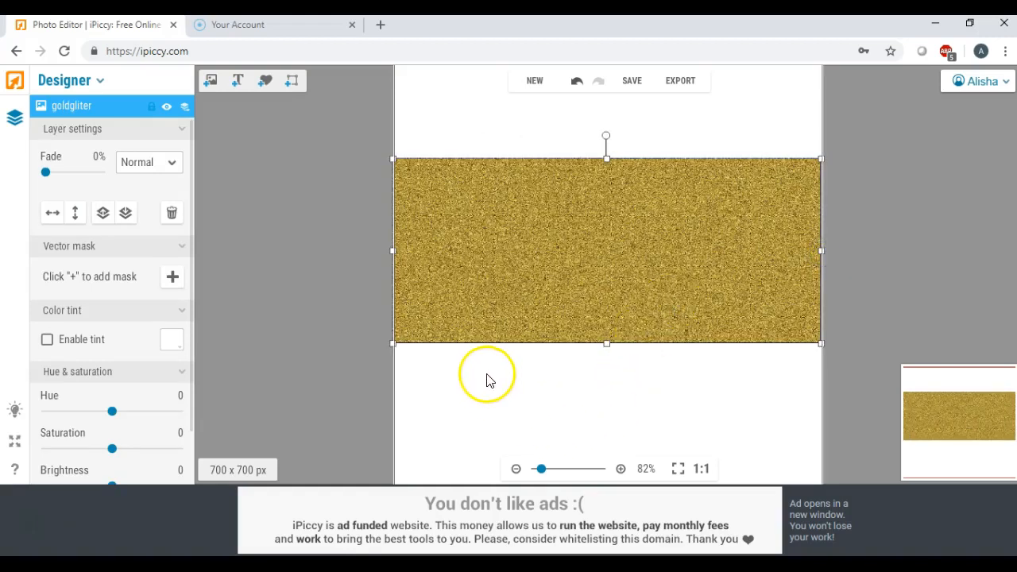
Set the gold glitter layer's blend mode to Lighten and examine the lettering's texture up close.
click(173, 163)
click(159, 145)
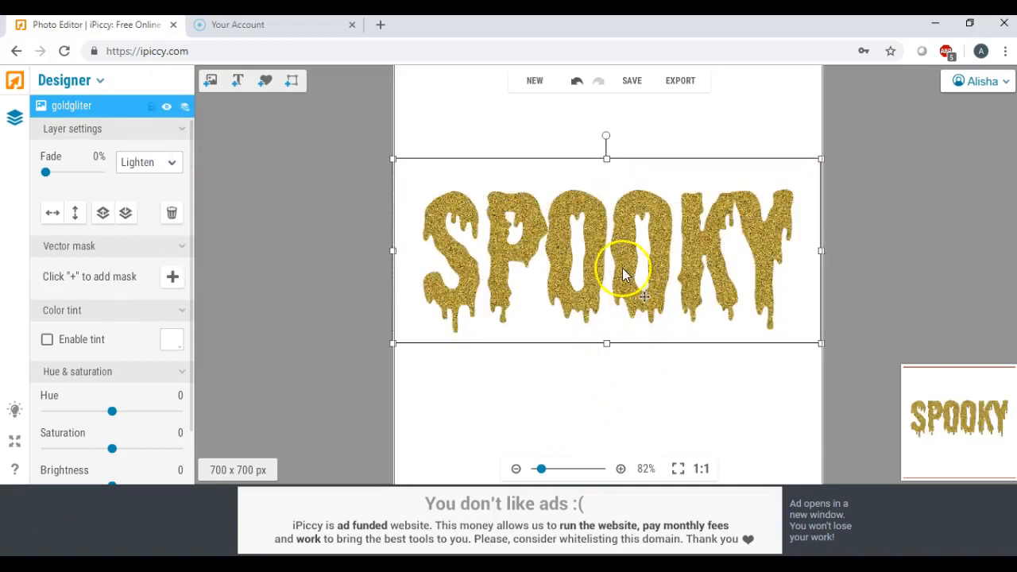
click(359, 389)
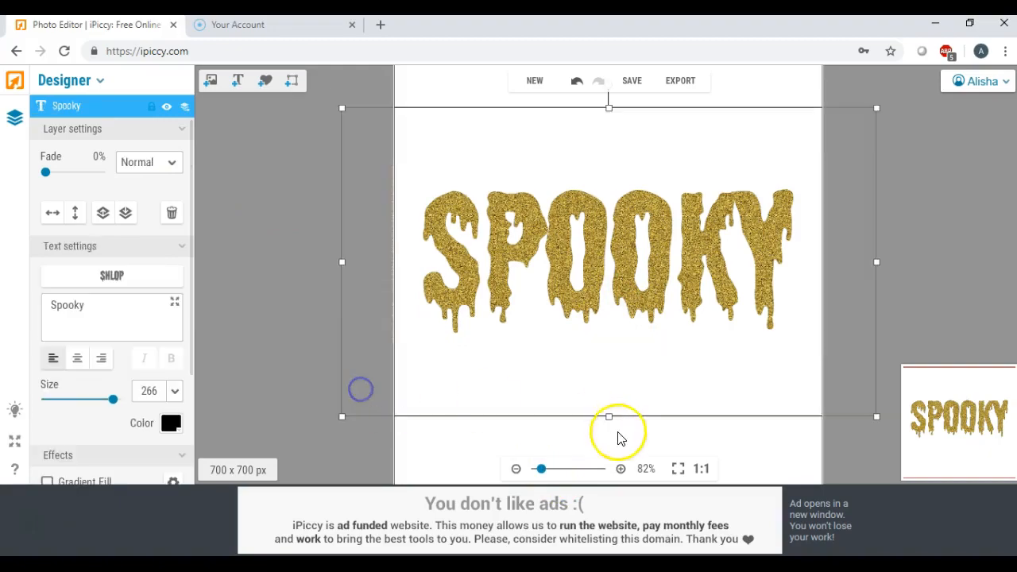
click(486, 447)
click(543, 469)
drag(543, 470, 560, 474)
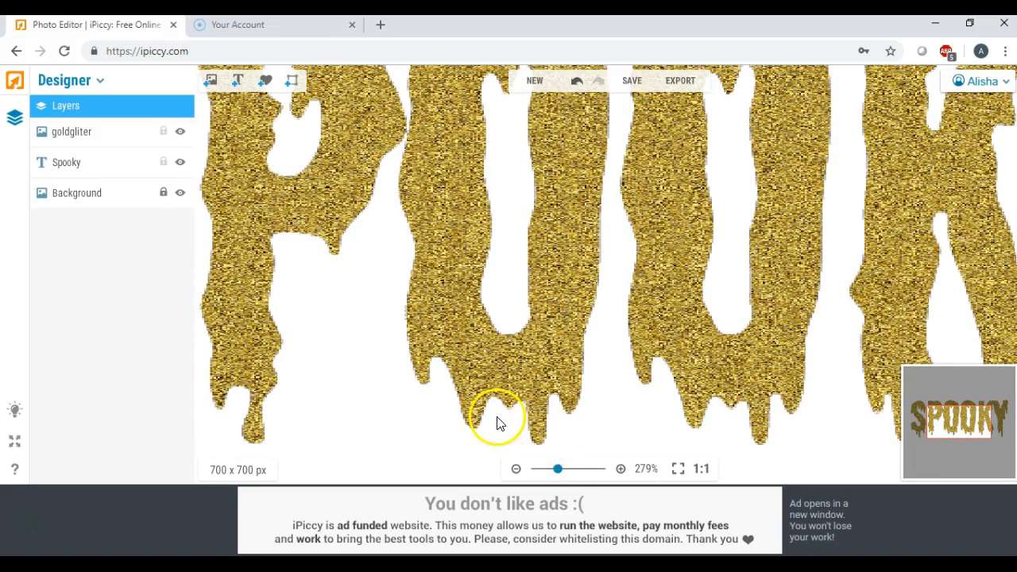
drag(560, 470, 542, 470)
click(388, 364)
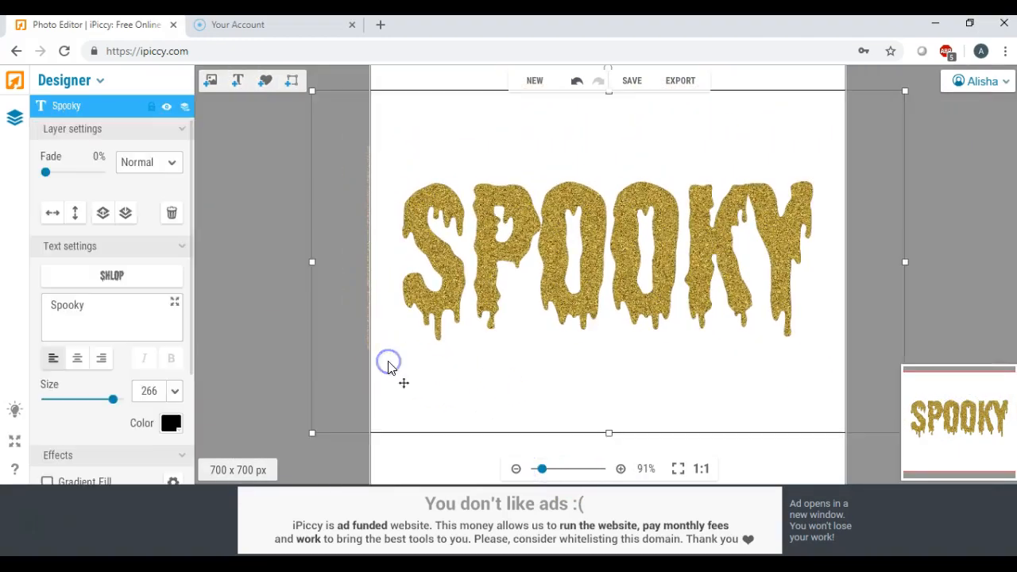
key(Delete)
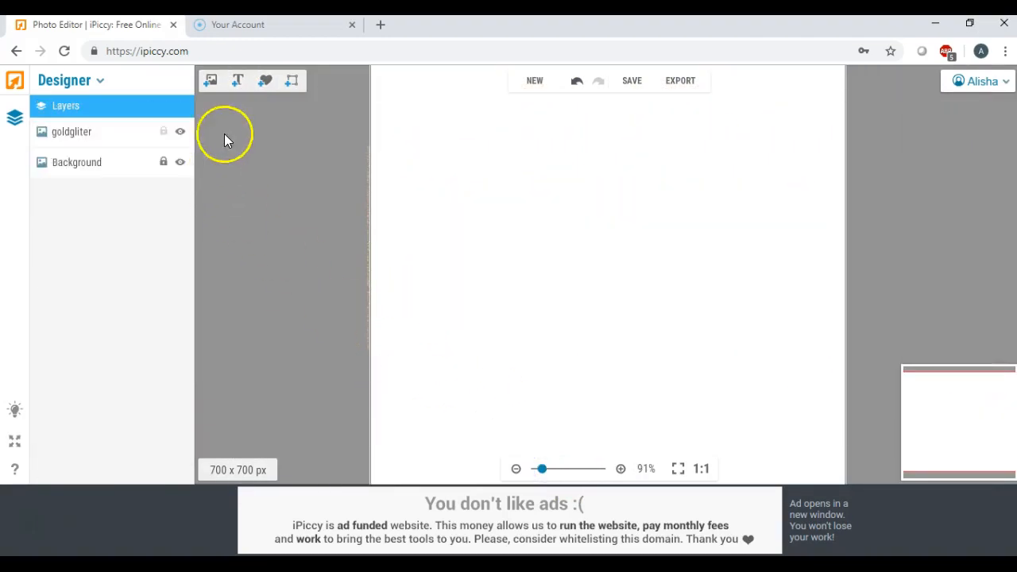
click(209, 82)
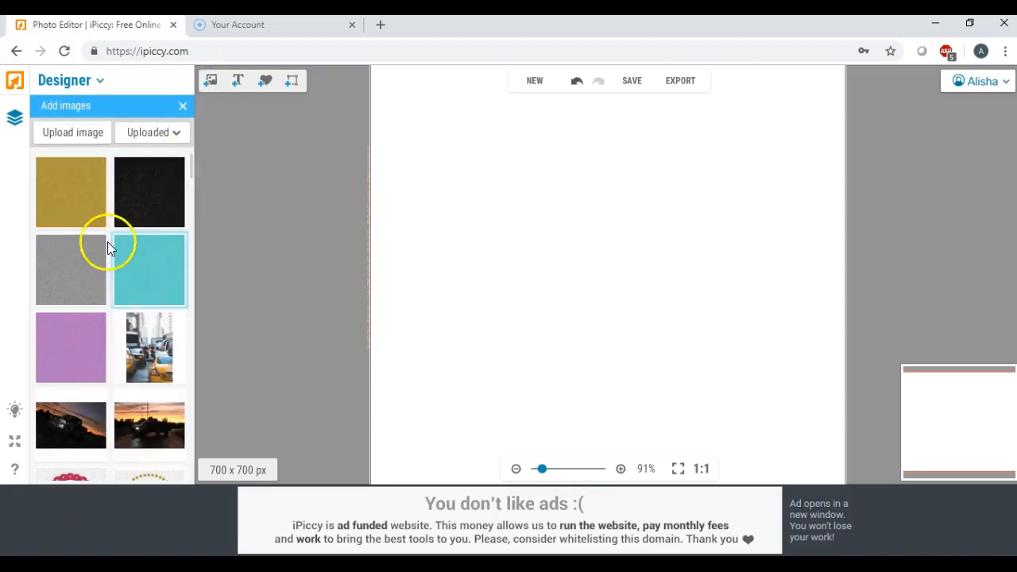
mouse_move(70, 253)
mouse_down()
mouse_move(222, 246)
mouse_move(84, 263)
mouse_up()
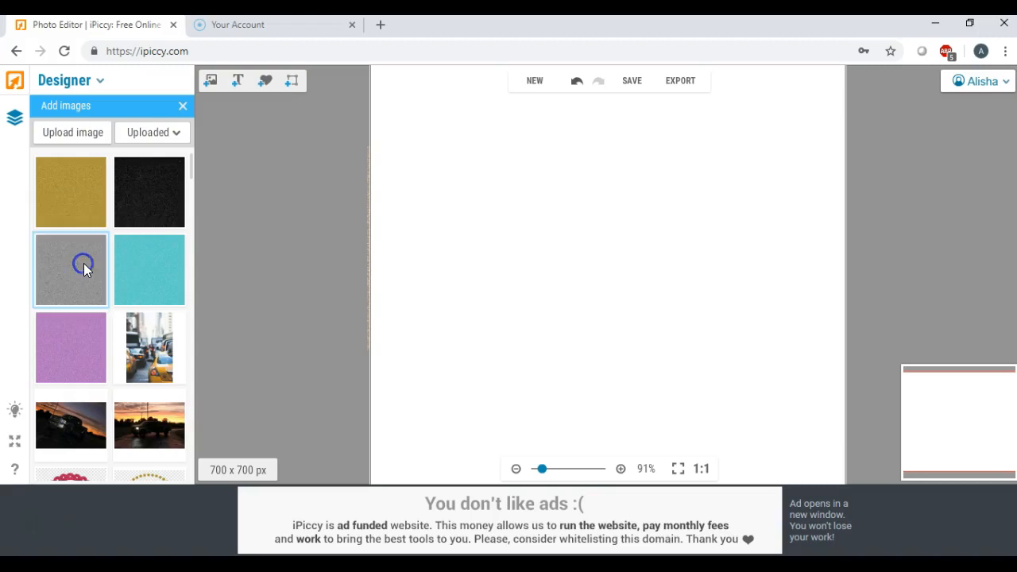
click(440, 252)
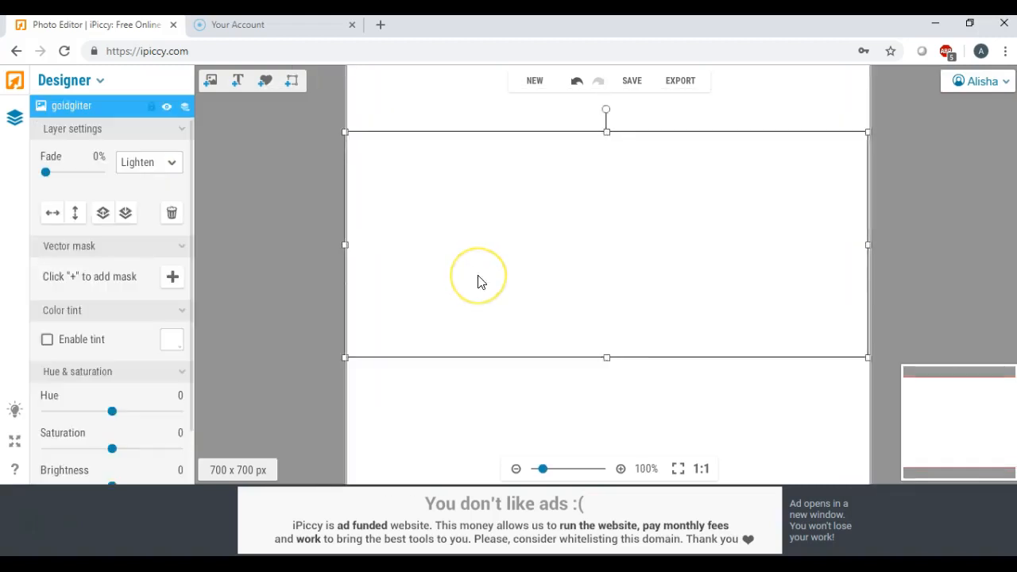
scroll(477, 282, down, 1)
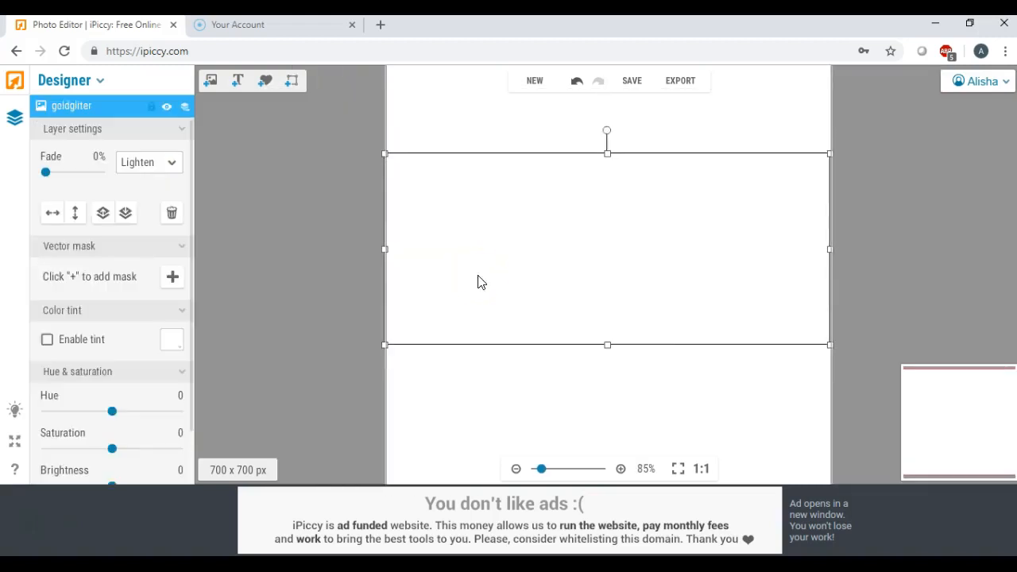
click(574, 84)
click(573, 85)
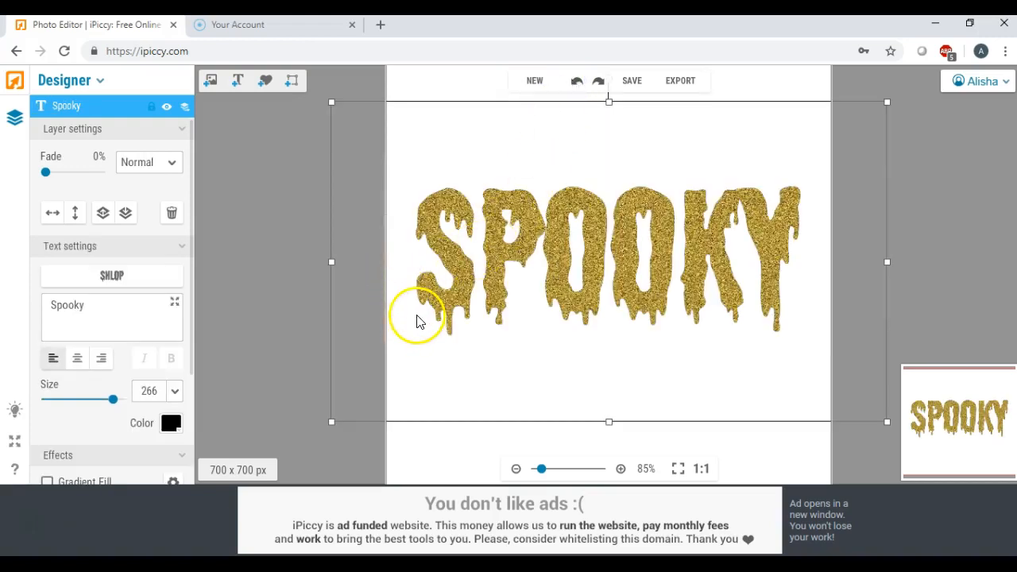
Place the silver glitter image on the canvas and stretch it in height and width until it covers the Spooky text.
click(210, 81)
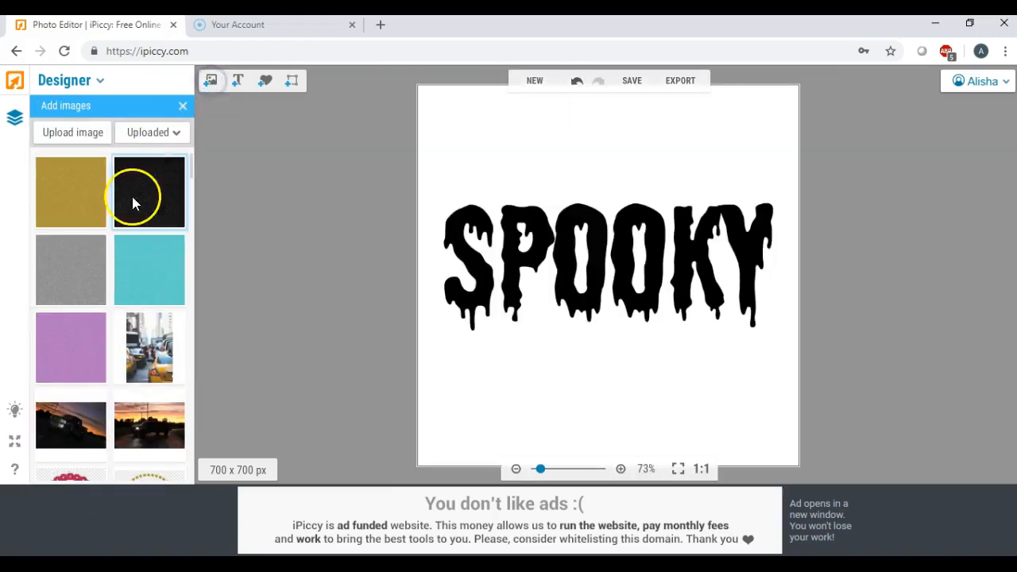
drag(75, 256, 493, 235)
click(486, 270)
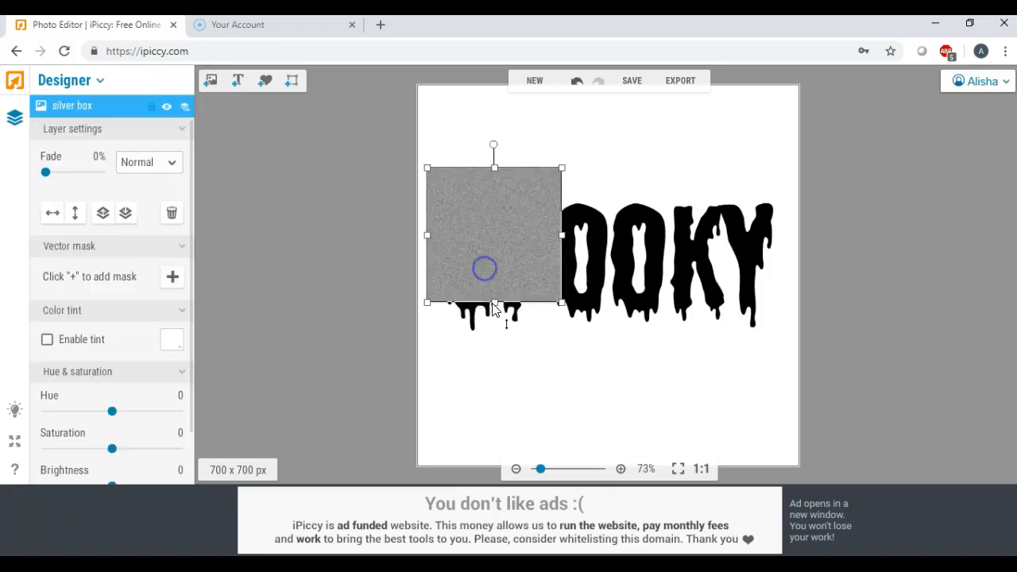
drag(493, 302, 492, 358)
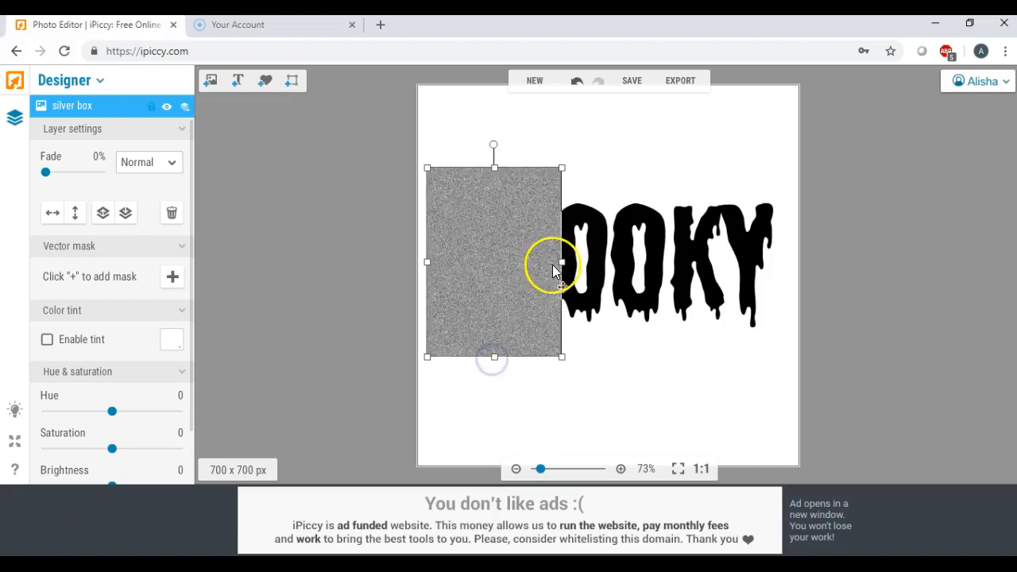
drag(561, 263, 799, 250)
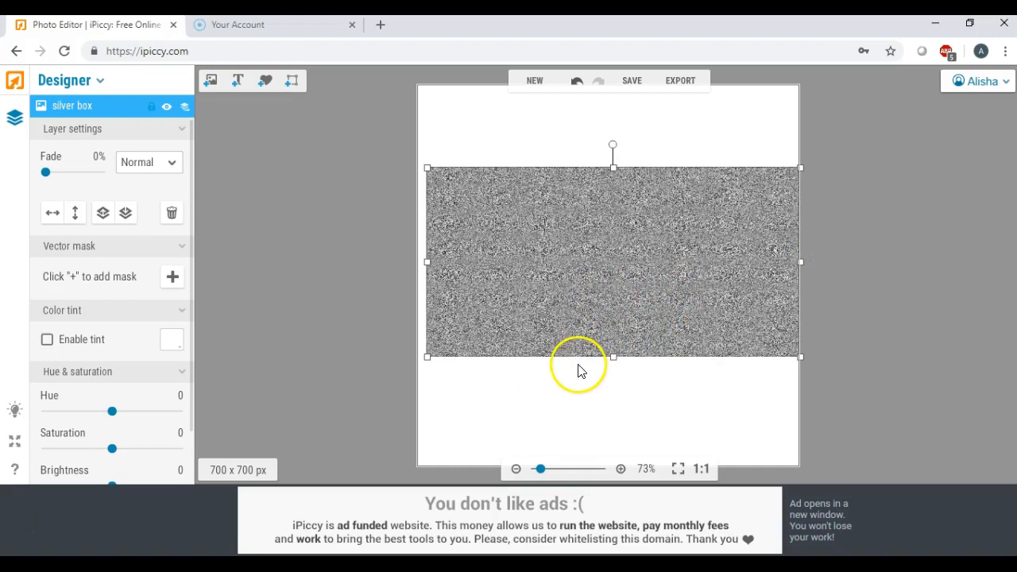
Set the silver glitter layer's blend mode to Lighten and inspect the silver lettering's texture up close.
click(172, 168)
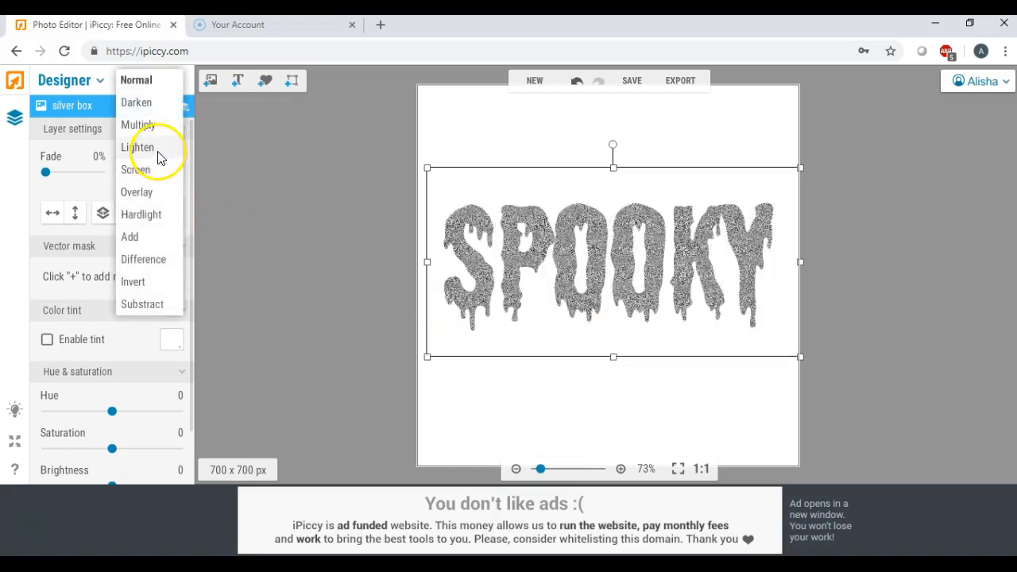
click(158, 151)
click(497, 373)
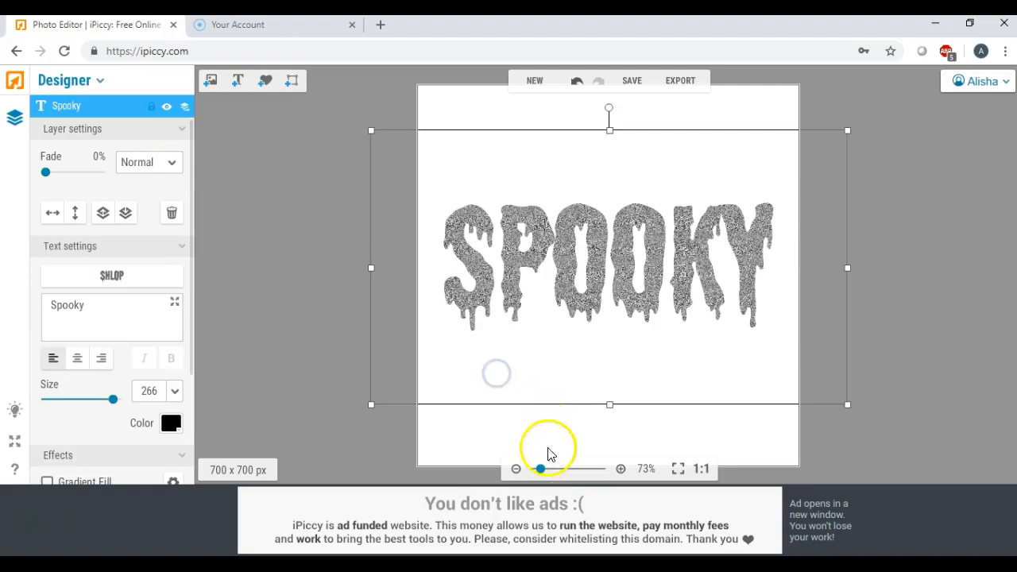
drag(543, 474, 556, 469)
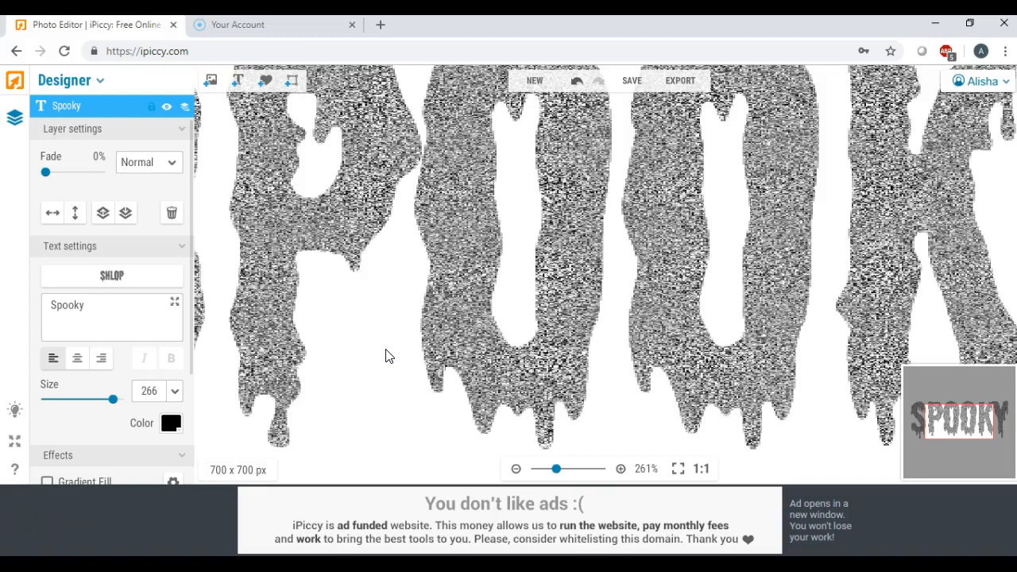
drag(556, 469, 546, 470)
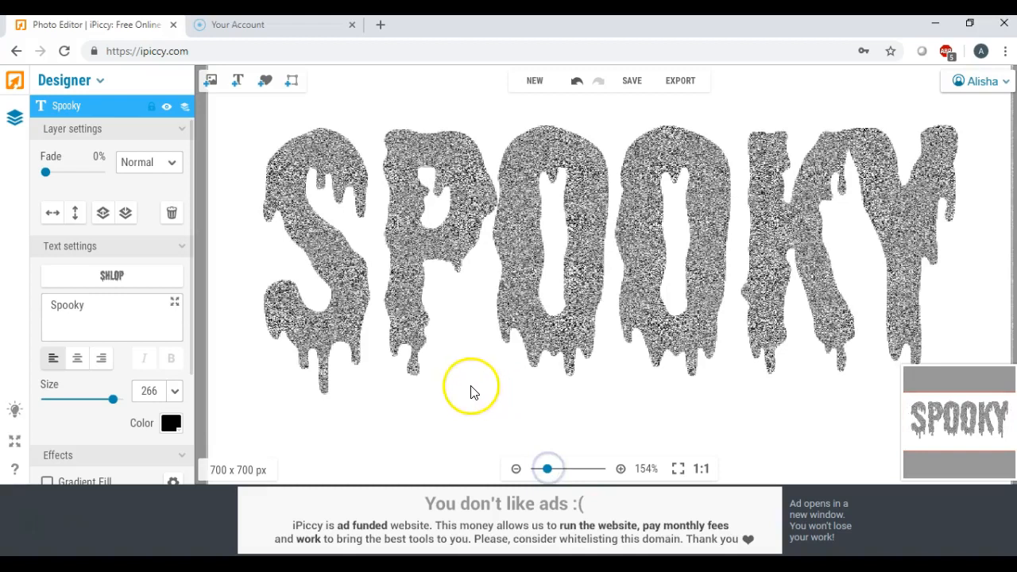